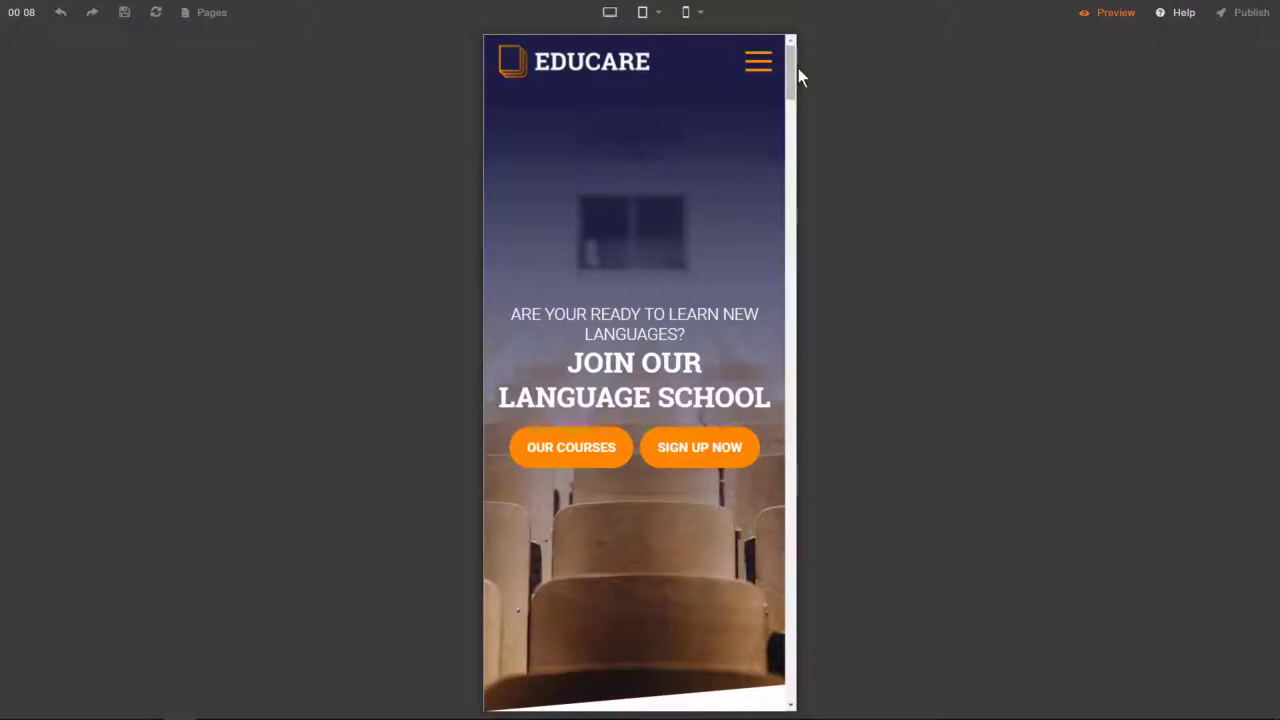
# Open the presentation mode and check the desktop page, the tablet's navigation menu and the phone's navigation menu
pyautogui.click(1108, 14)
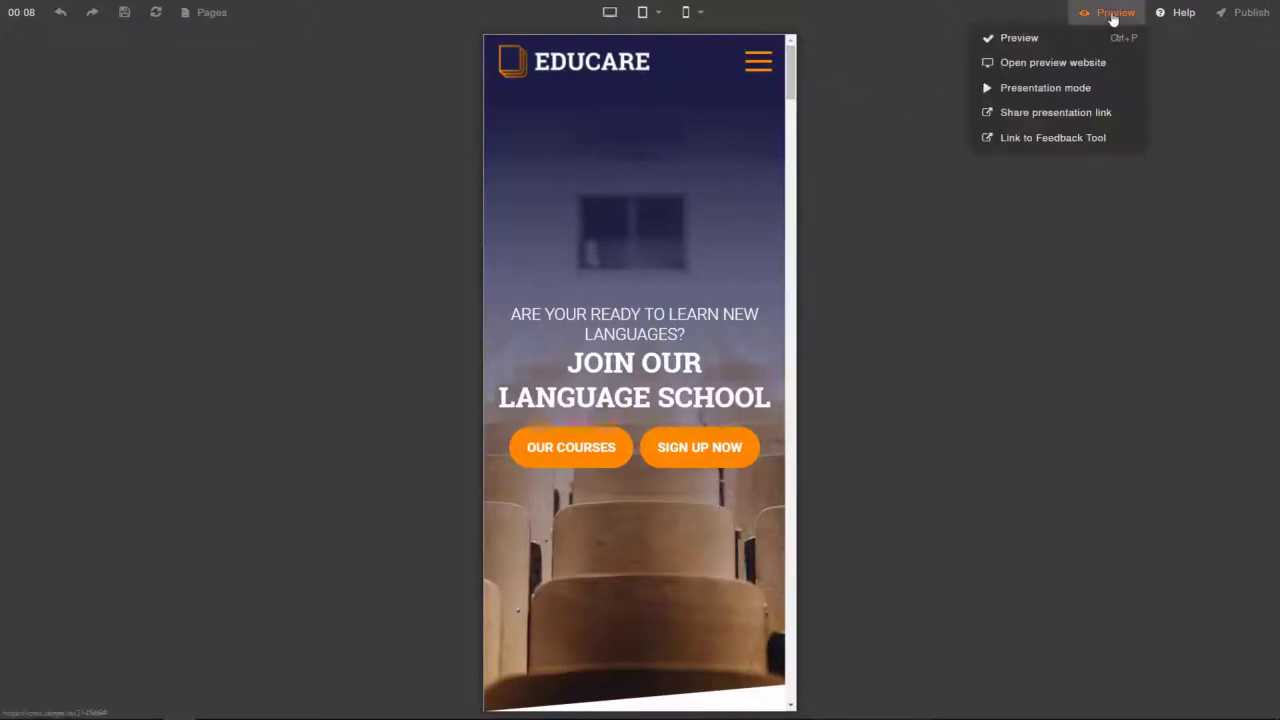
pyautogui.click(1087, 90)
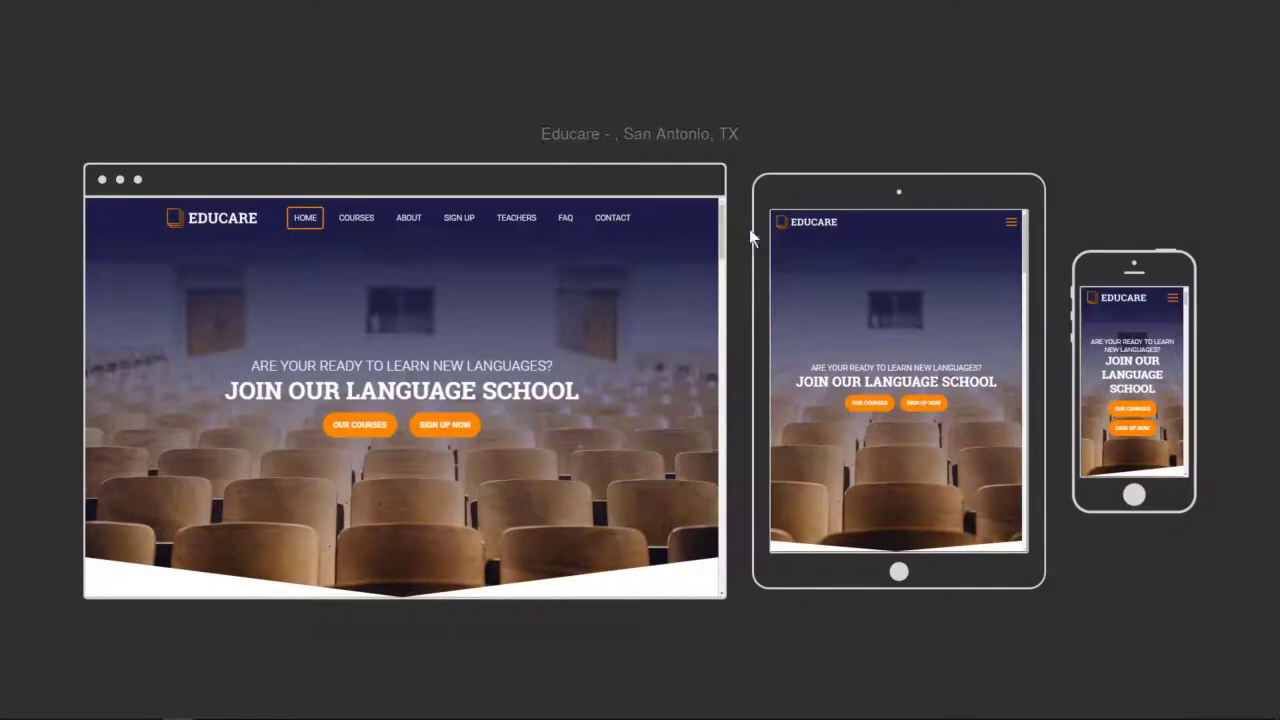
pyautogui.scroll(-5, 723, 243)
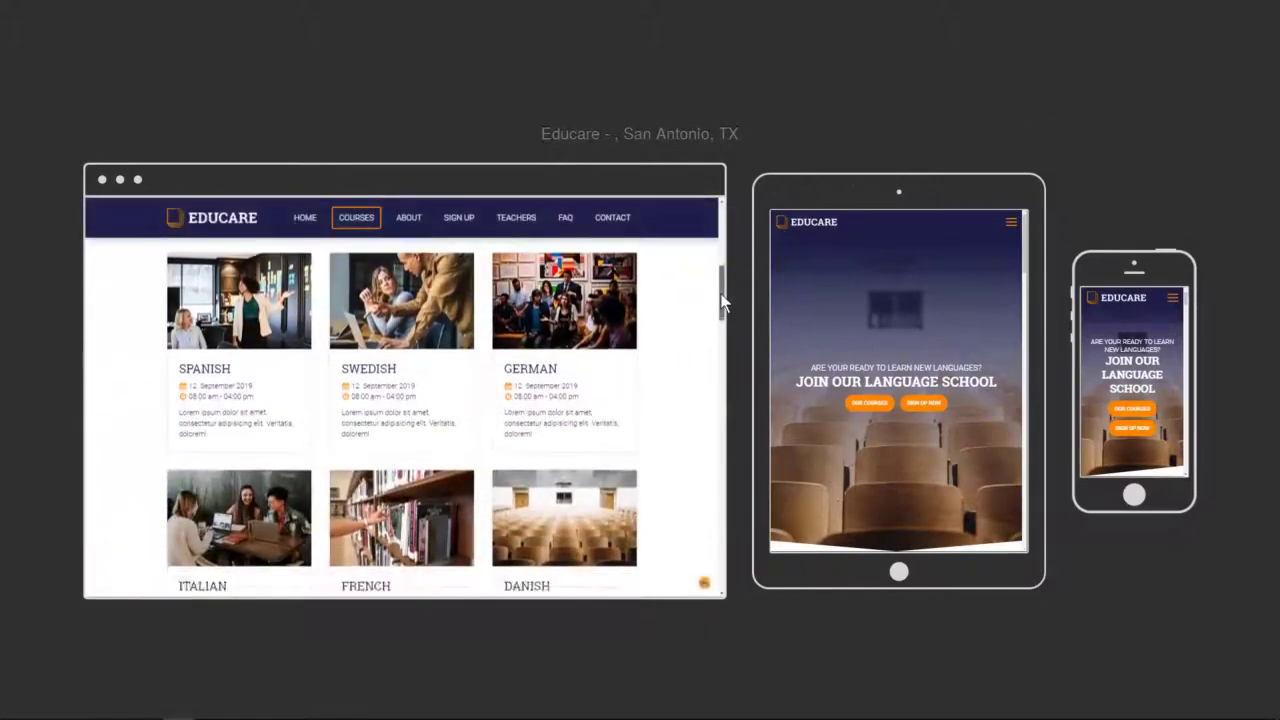
pyautogui.click(1011, 224)
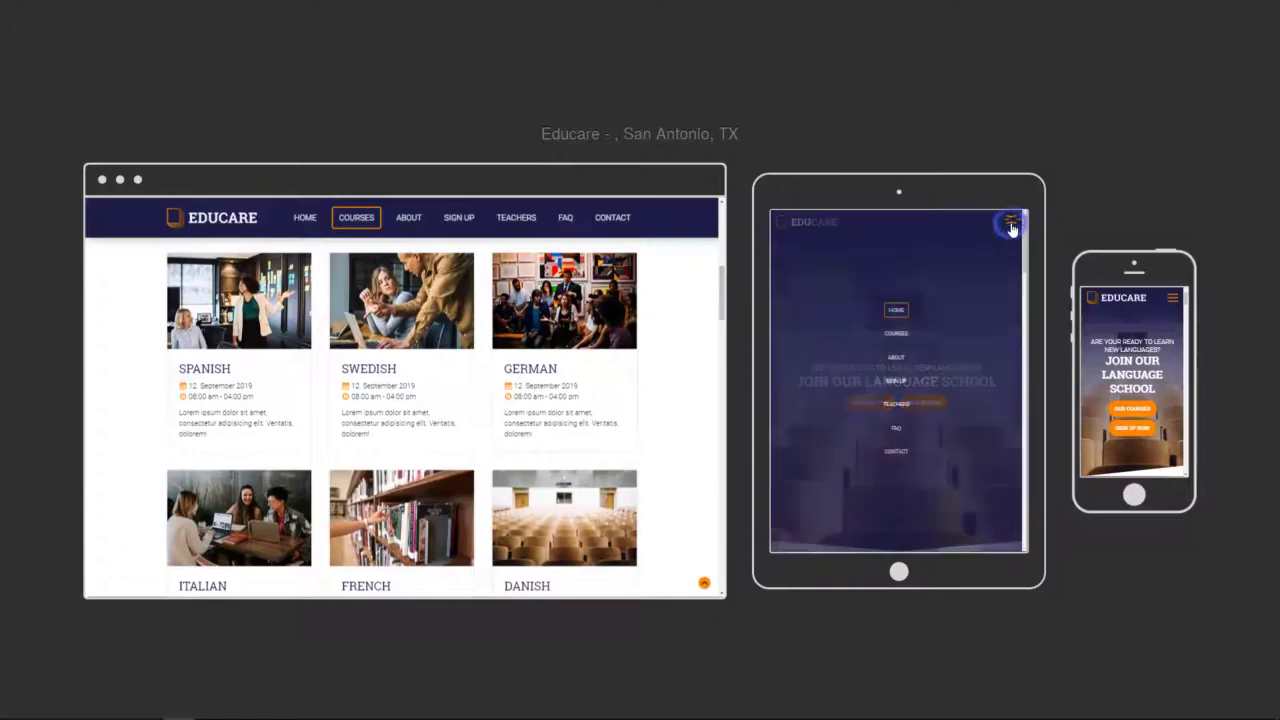
pyautogui.click(1174, 302)
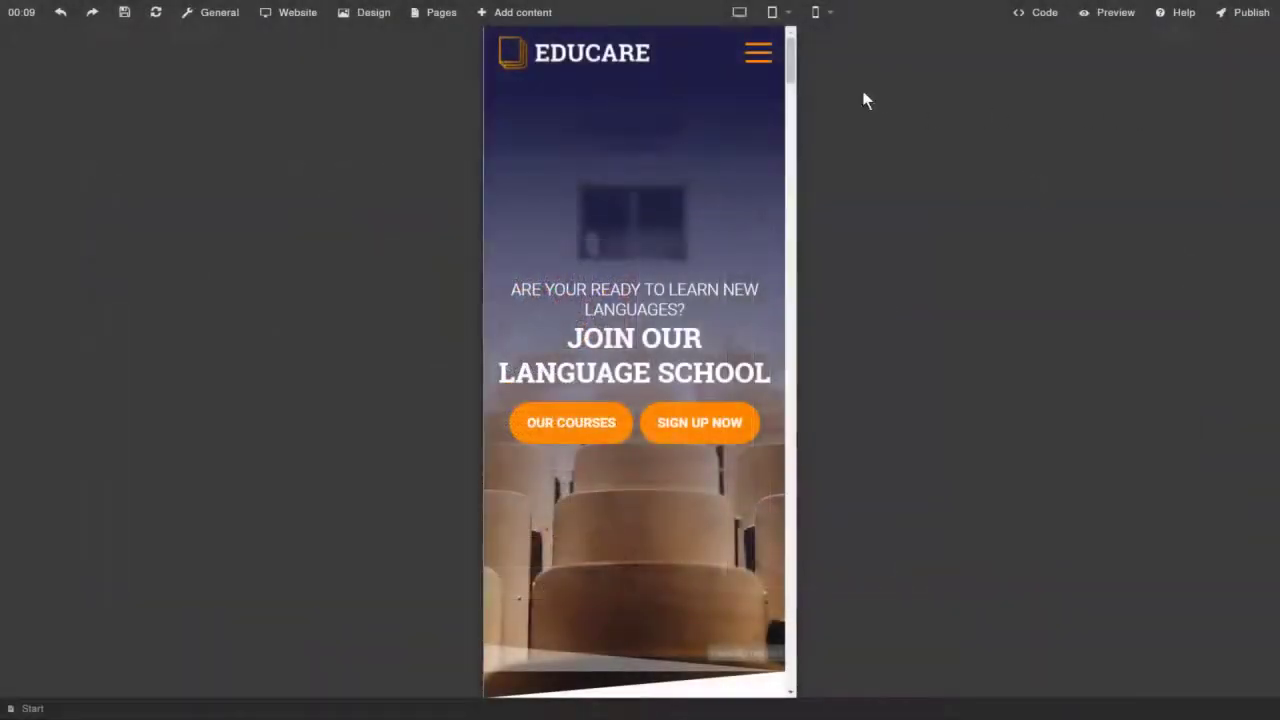
# Switch to the tablet view, open the header's preset settings, and open and close its navigation menu
pyautogui.click(780, 13)
pyautogui.click(772, 13)
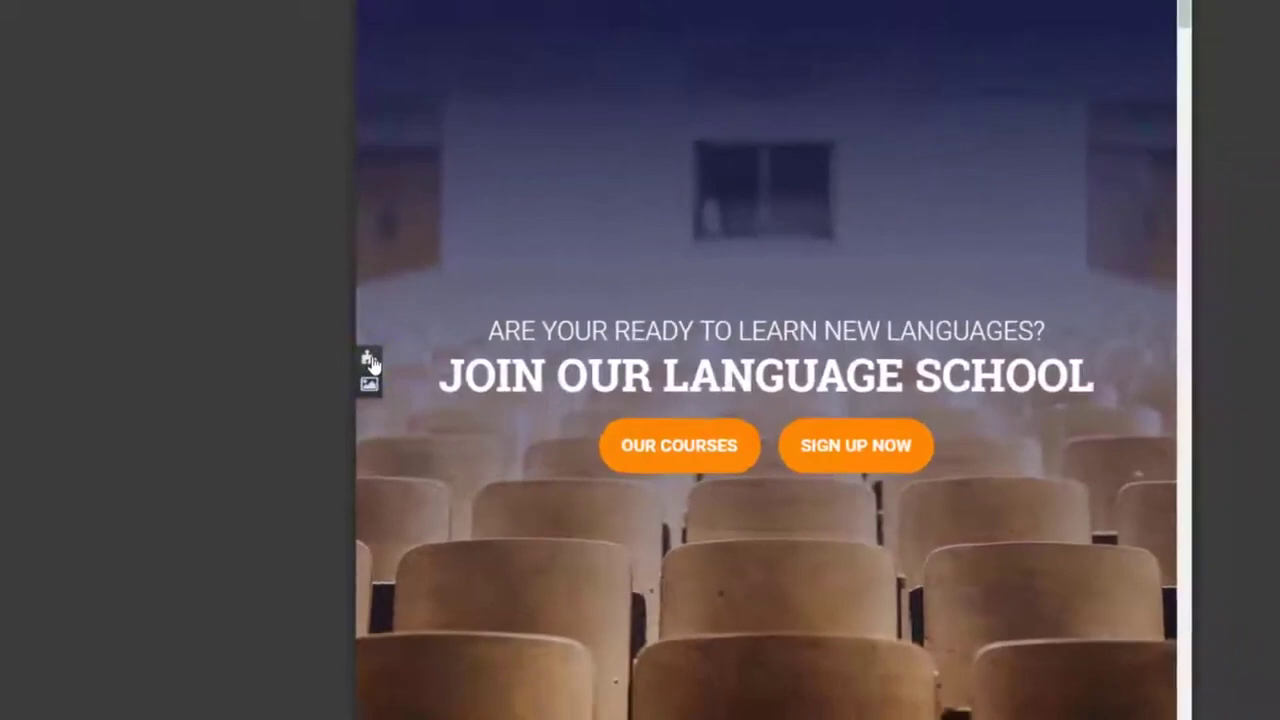
pyautogui.click(416, 369)
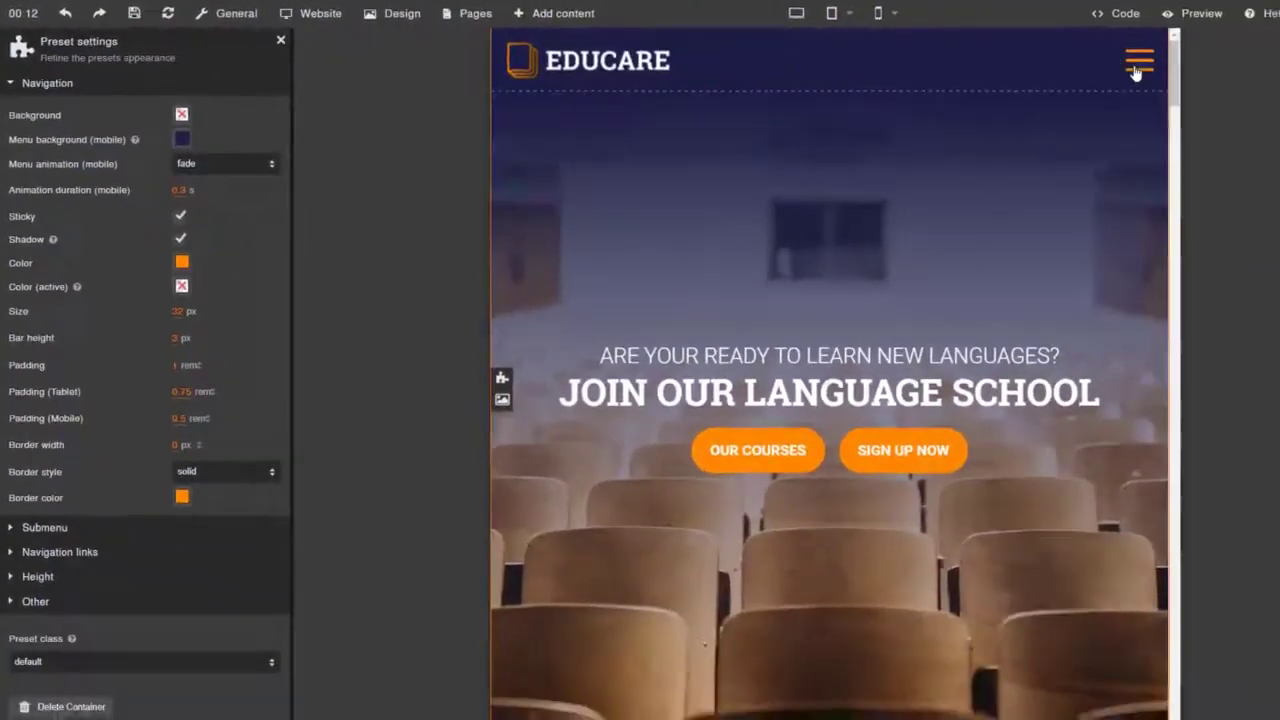
pyautogui.click(1140, 57)
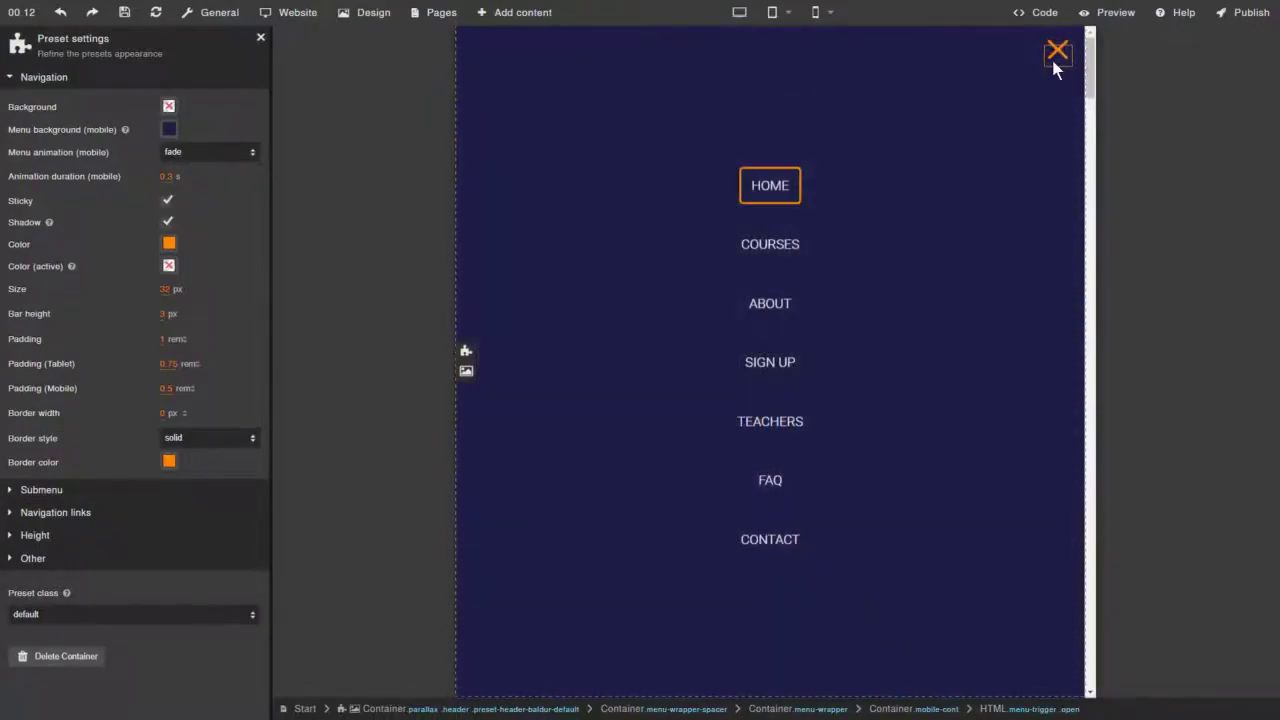
pyautogui.click(1053, 61)
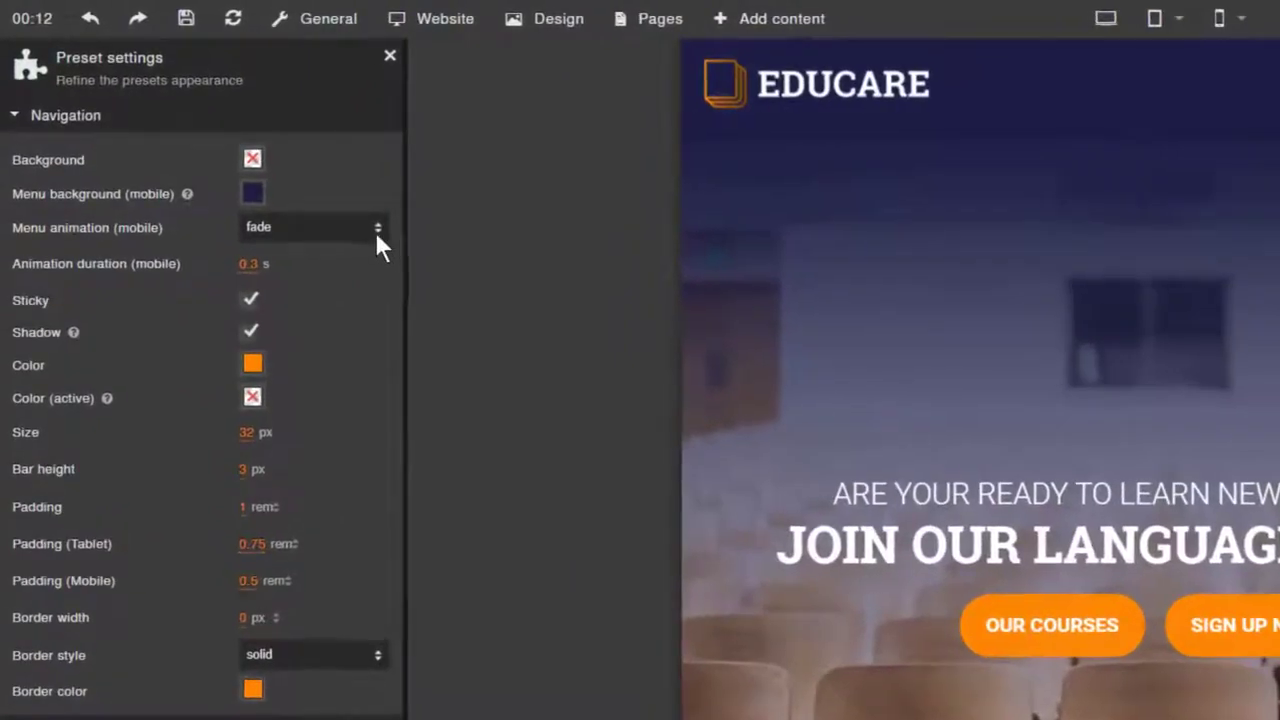
# Set the mobile menu animation to right with a duration of 0.8 s and test the menu
pyautogui.click(377, 230)
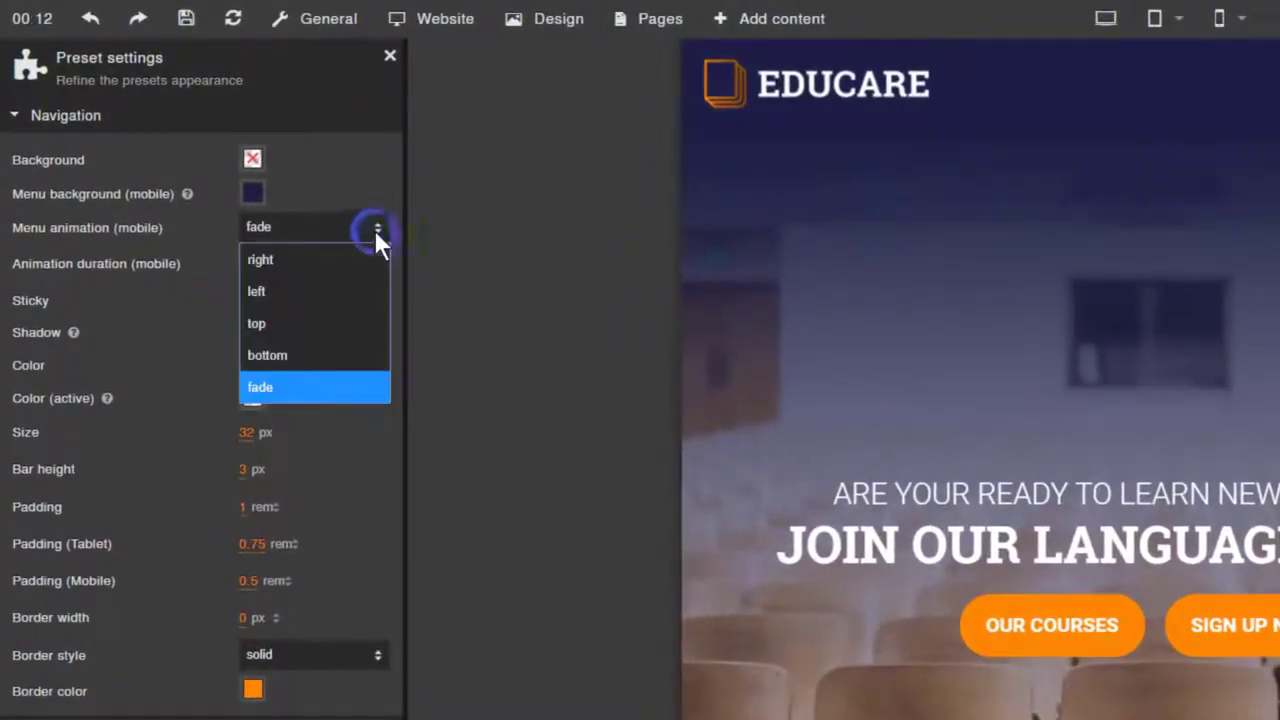
pyautogui.click(360, 255)
pyautogui.doubleClick(251, 263)
pyautogui.write('0.8')
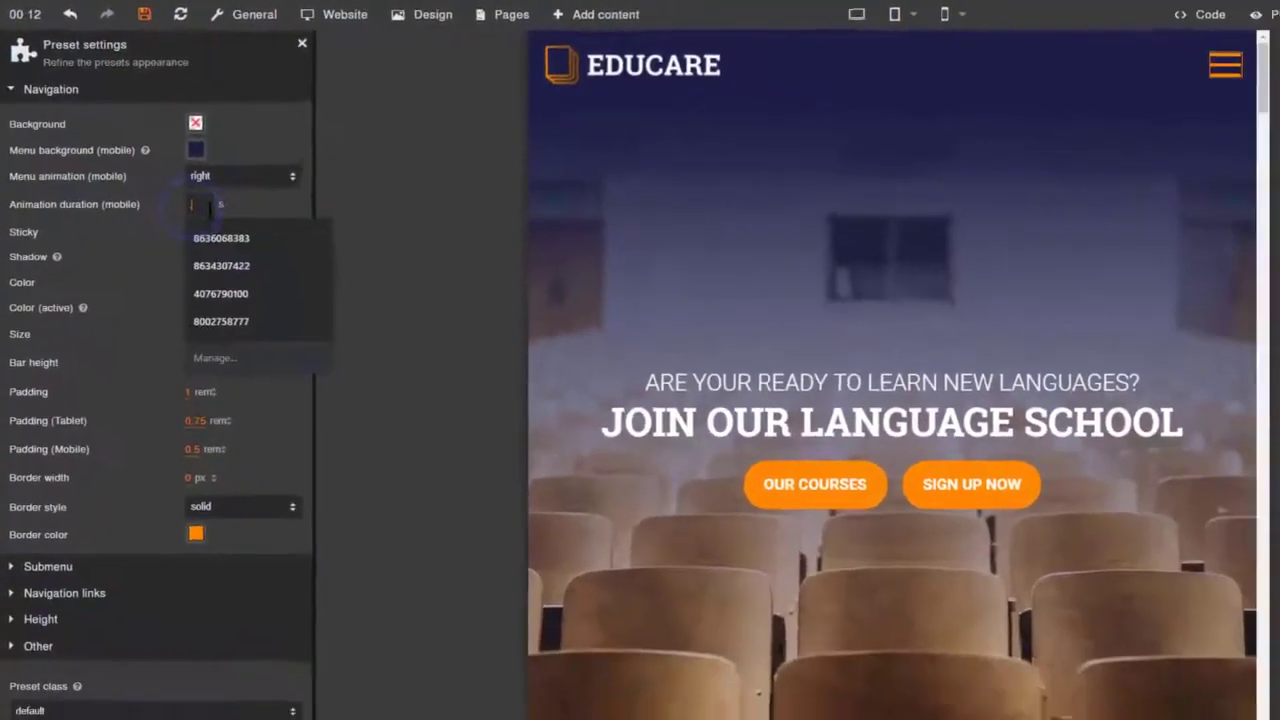
pyautogui.press('Return')
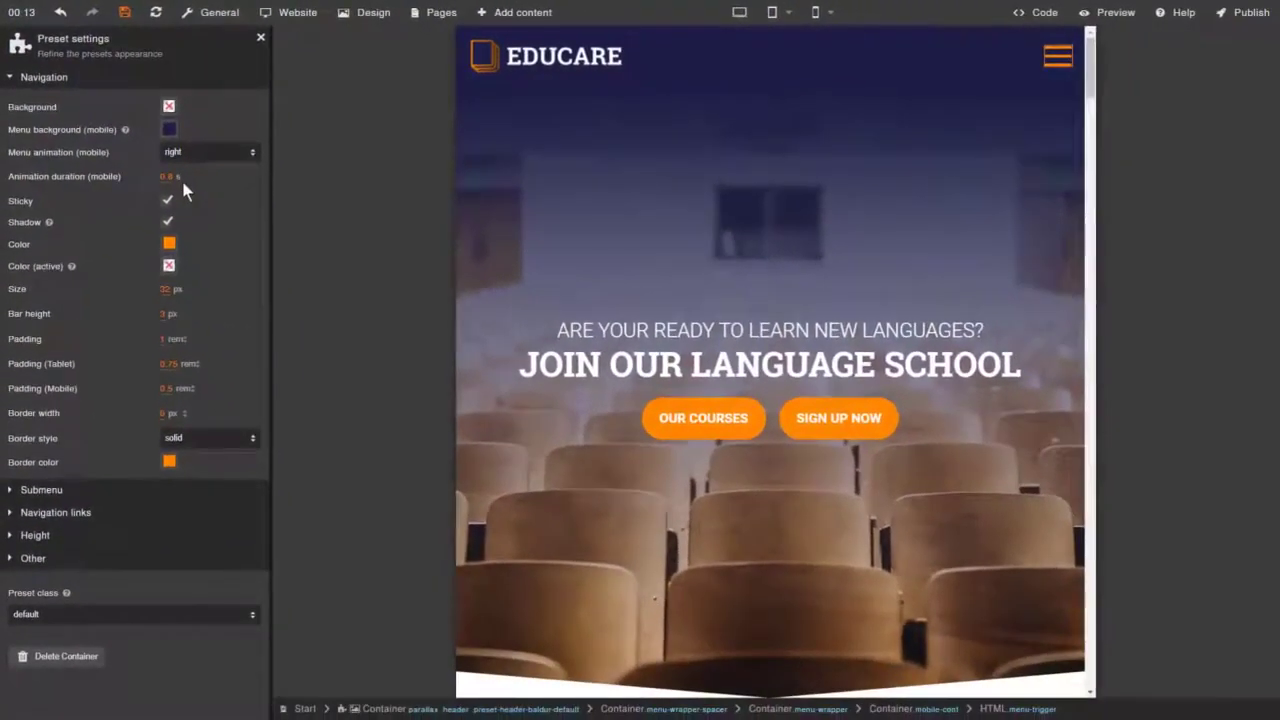
pyautogui.click(1051, 64)
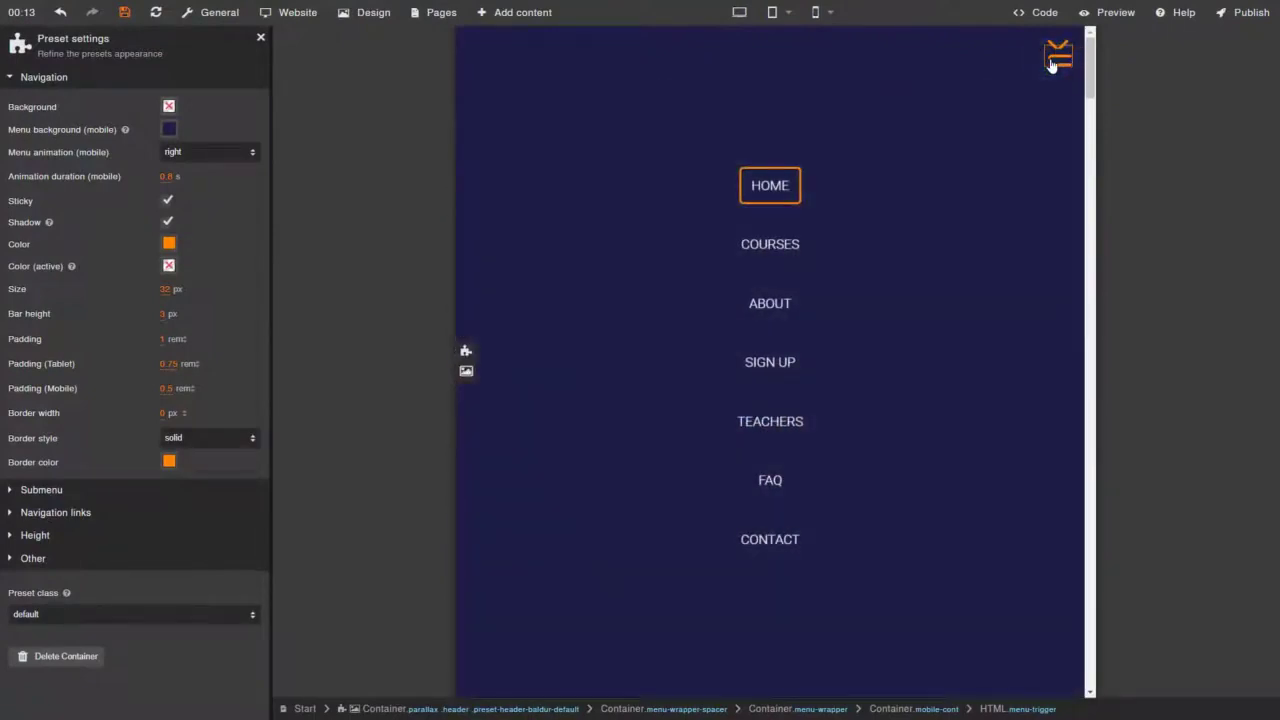
pyautogui.click(1051, 64)
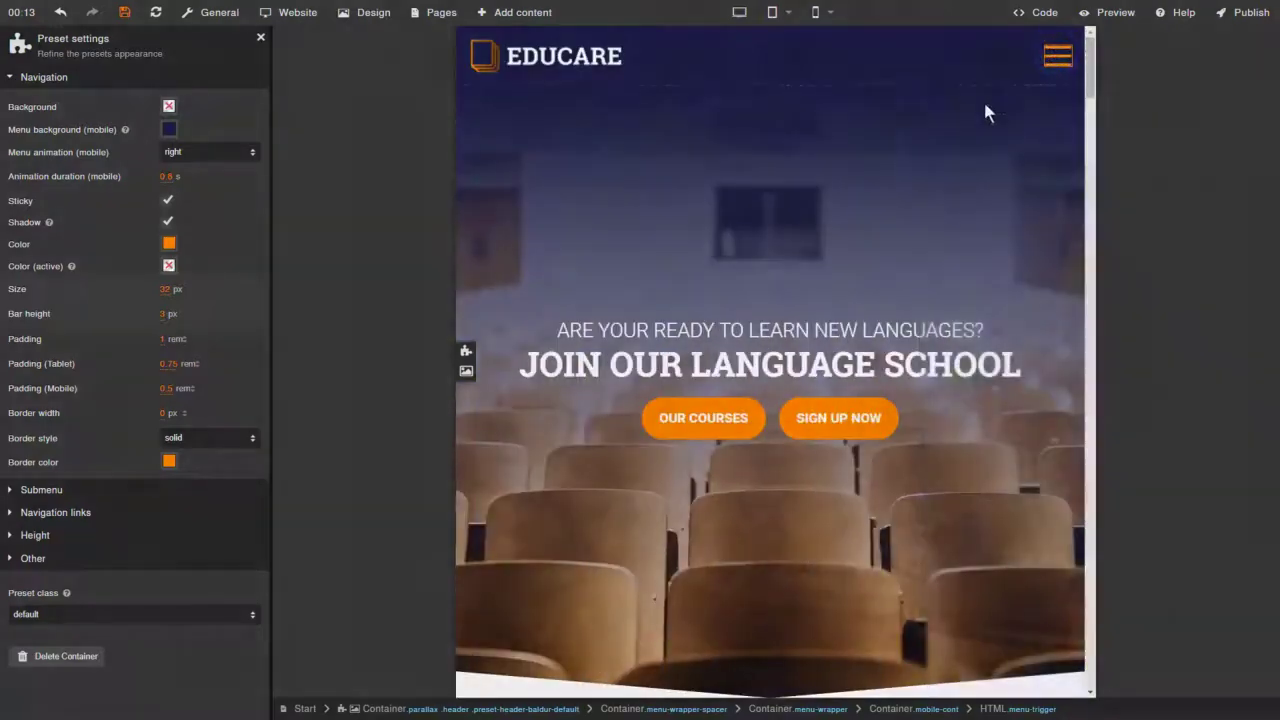
# Set the menu icon's size to 48 px and bar height to 5 px, and review the navigation link settings
pyautogui.click(190, 295)
pyautogui.write('48')
pyautogui.press('Return')
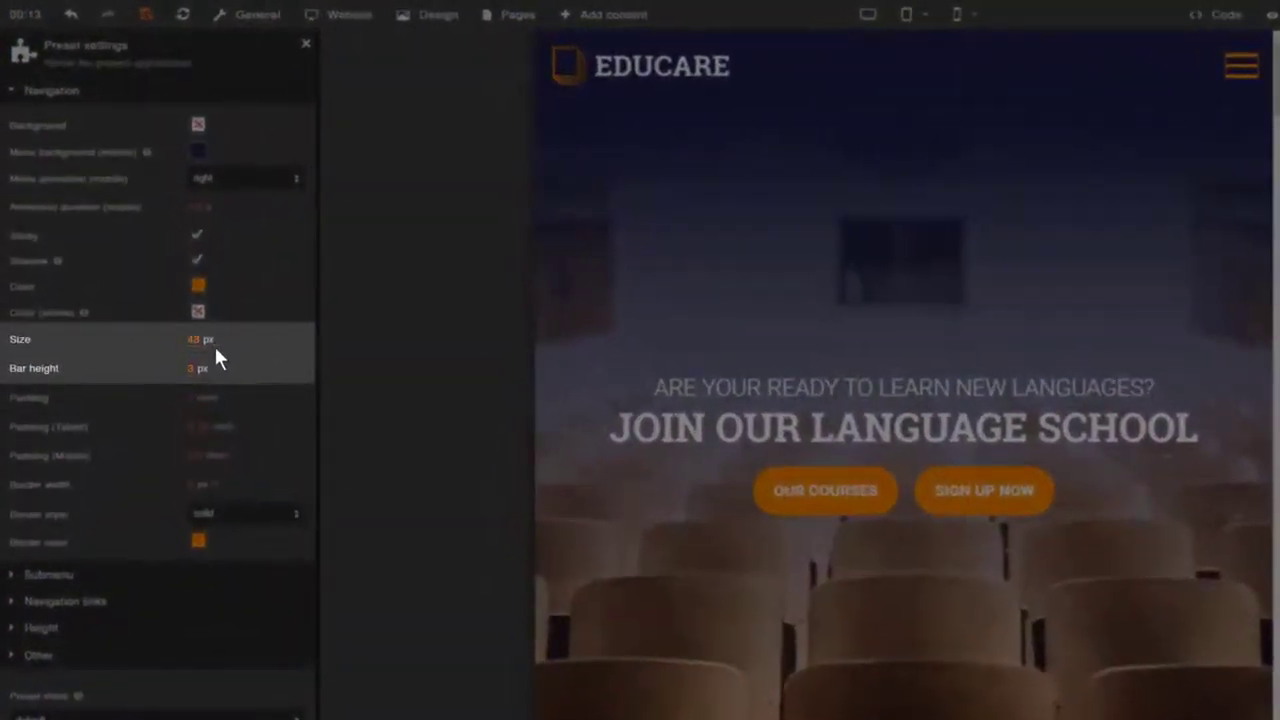
pyautogui.click(188, 372)
pyautogui.write('5')
pyautogui.press('Return')
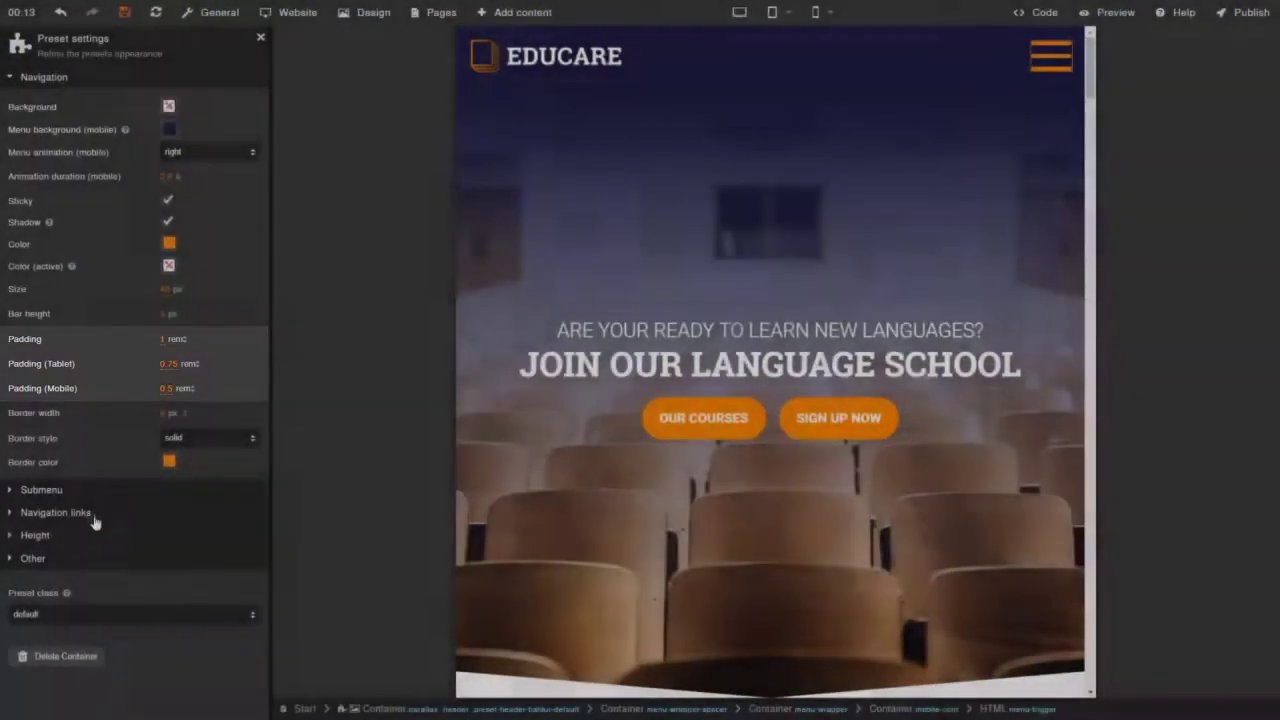
pyautogui.click(95, 518)
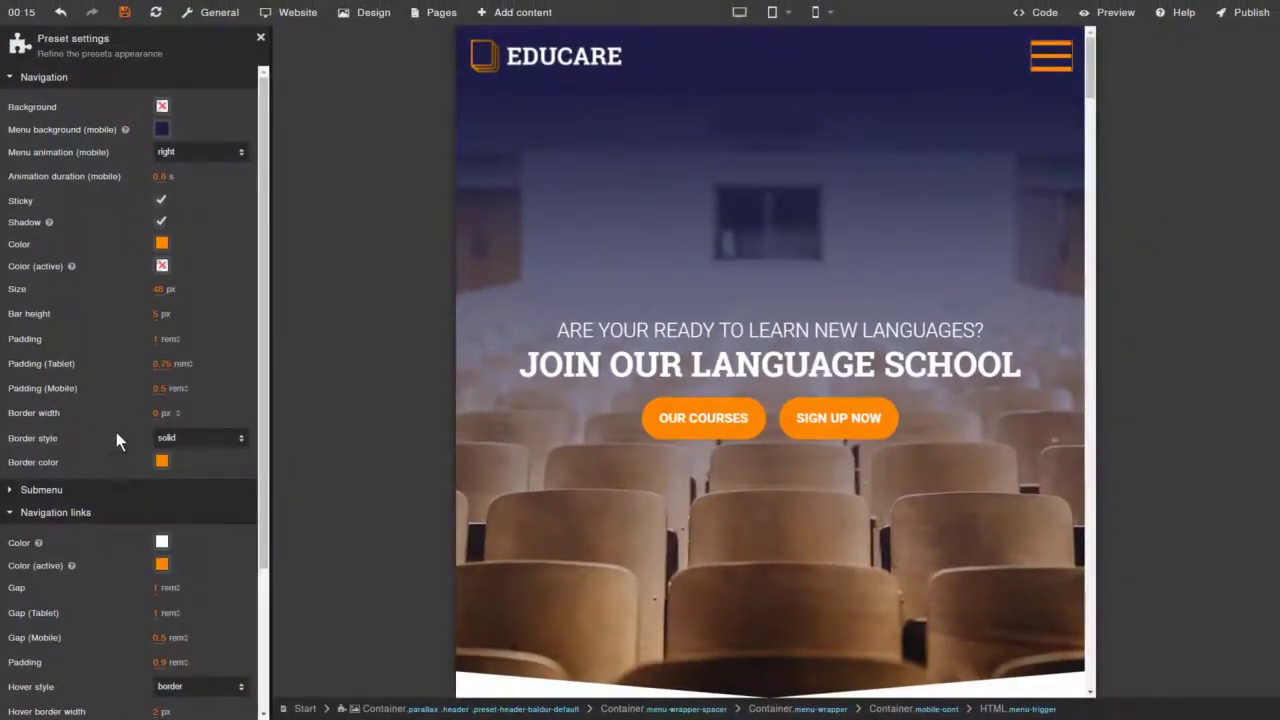
pyautogui.click(260, 37)
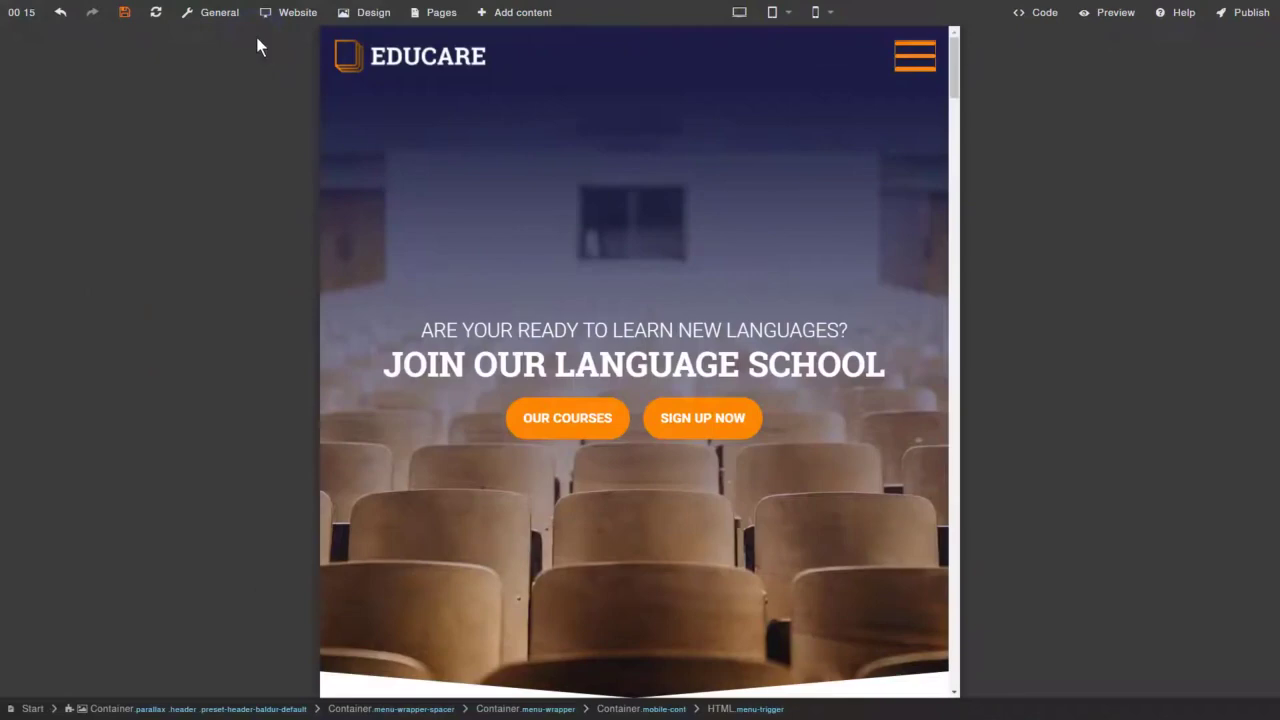
# Compare the language course boxes in the desktop, phone and tablet views, and set their preset's tablet columns to 2
pyautogui.scroll(-6, 957, 106)
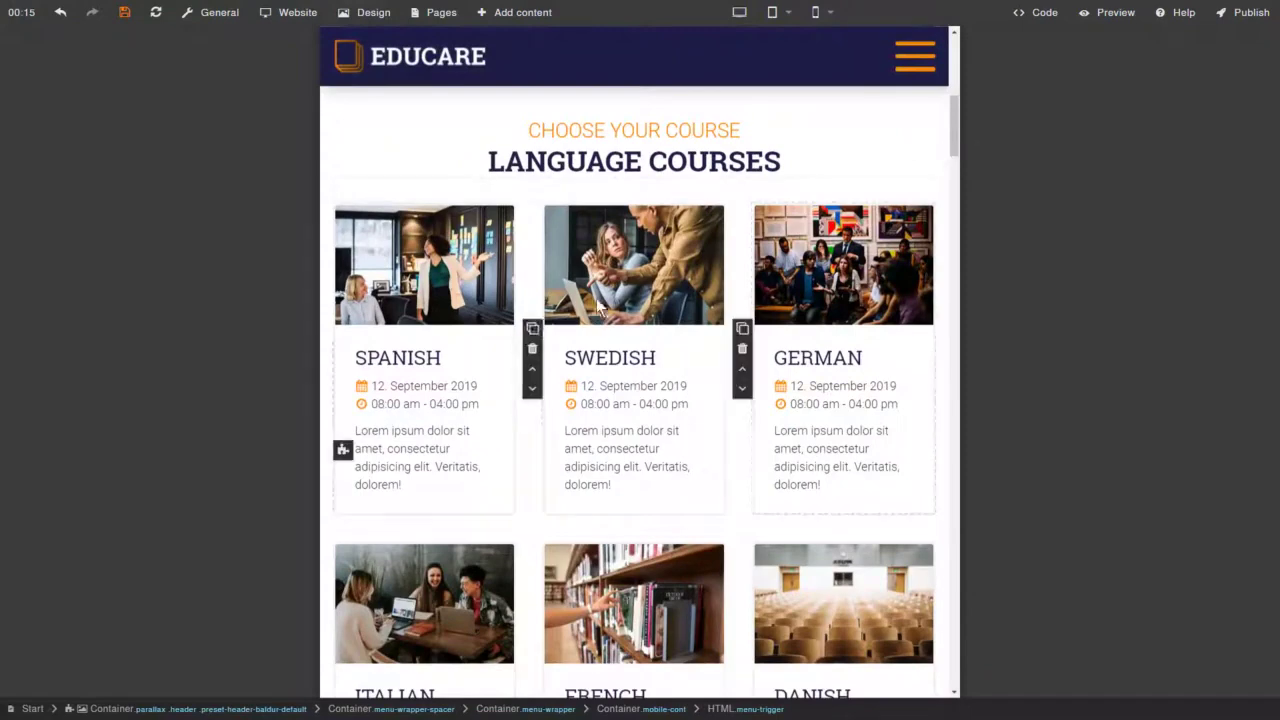
pyautogui.click(342, 453)
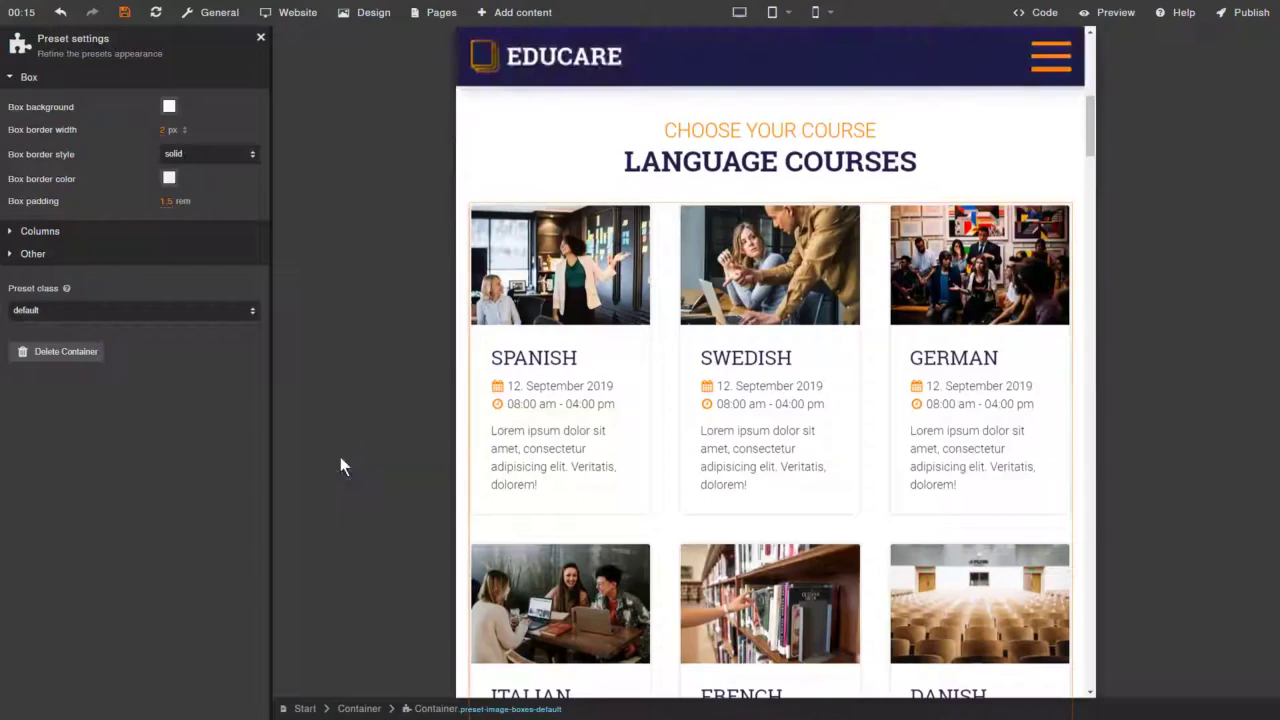
pyautogui.click(40, 231)
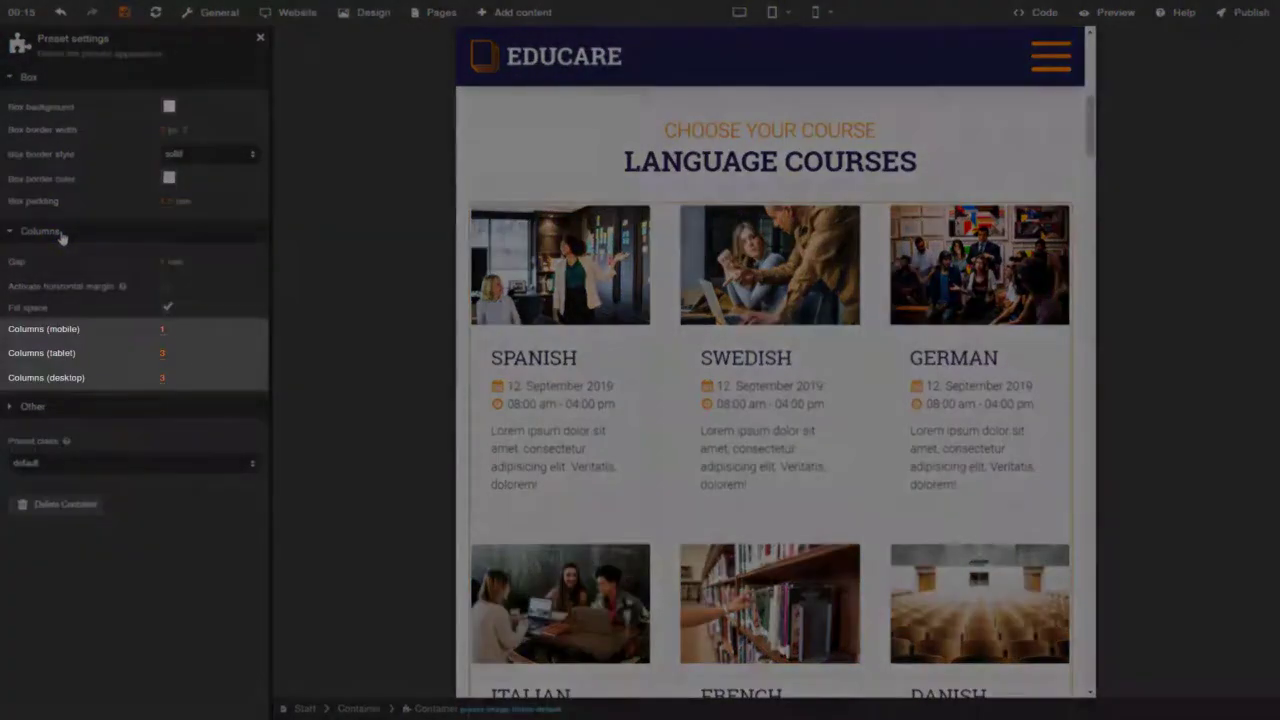
pyautogui.click(737, 14)
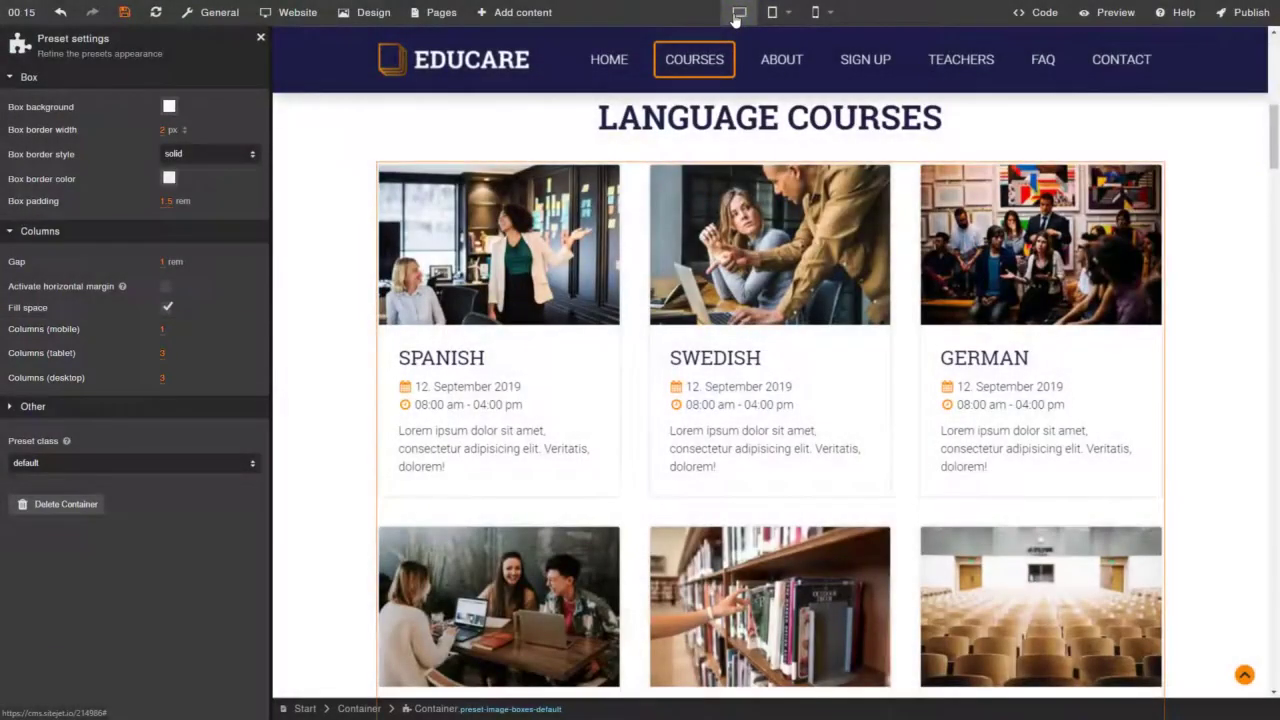
pyautogui.click(815, 14)
pyautogui.moveTo(815, 16)
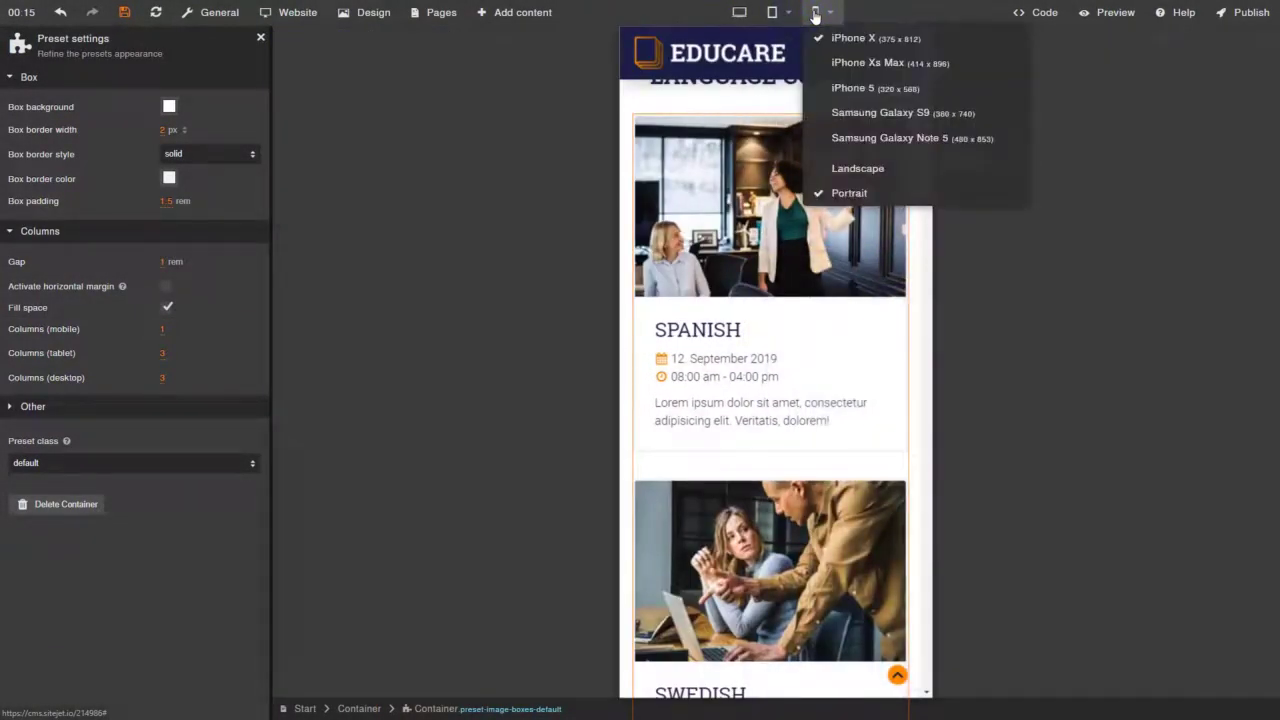
pyautogui.click(771, 12)
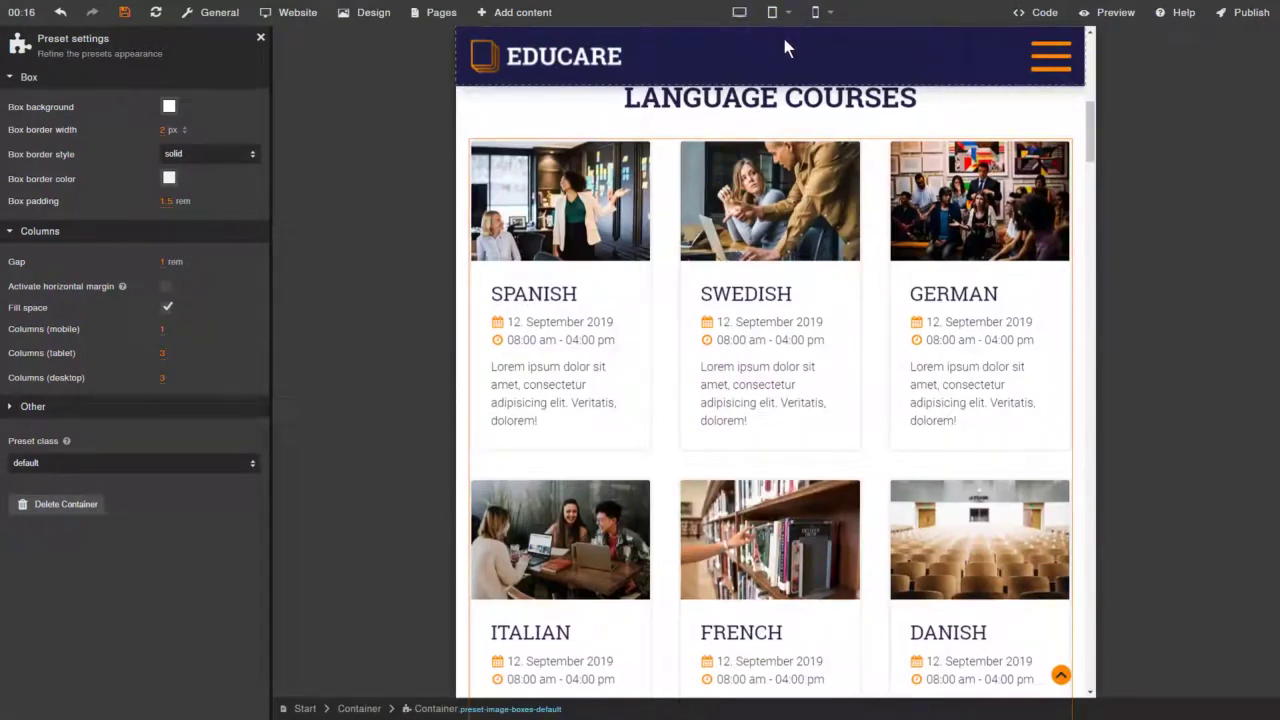
pyautogui.doubleClick(163, 353)
pyautogui.press('BackSpace')
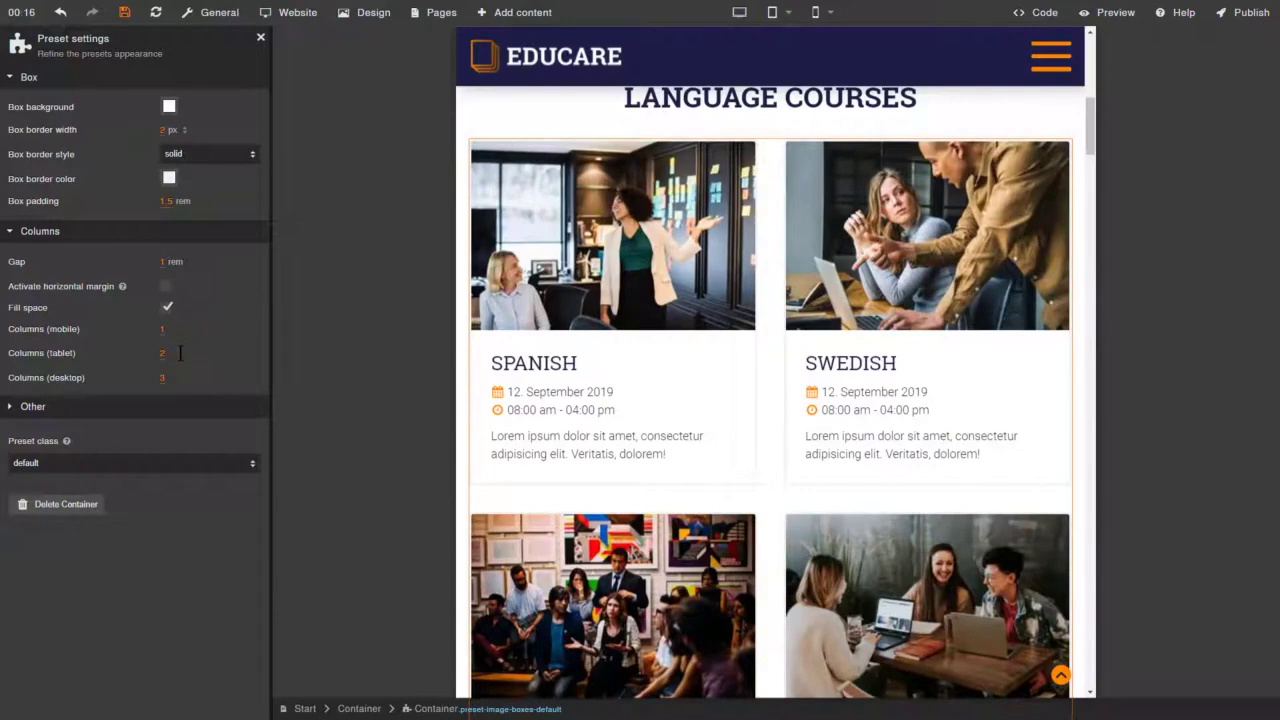
# Open the Language Courses section's container settings and turn its vertical padding off and back on
pyautogui.click(462, 104)
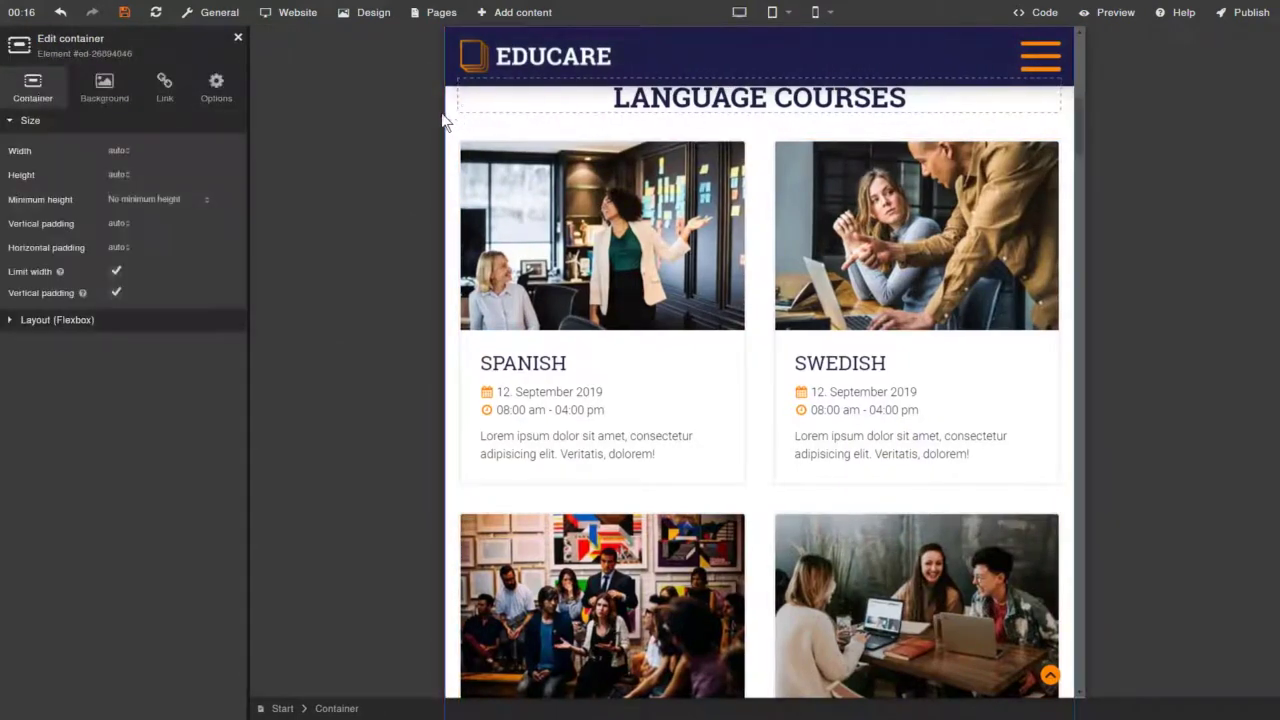
pyautogui.click(237, 38)
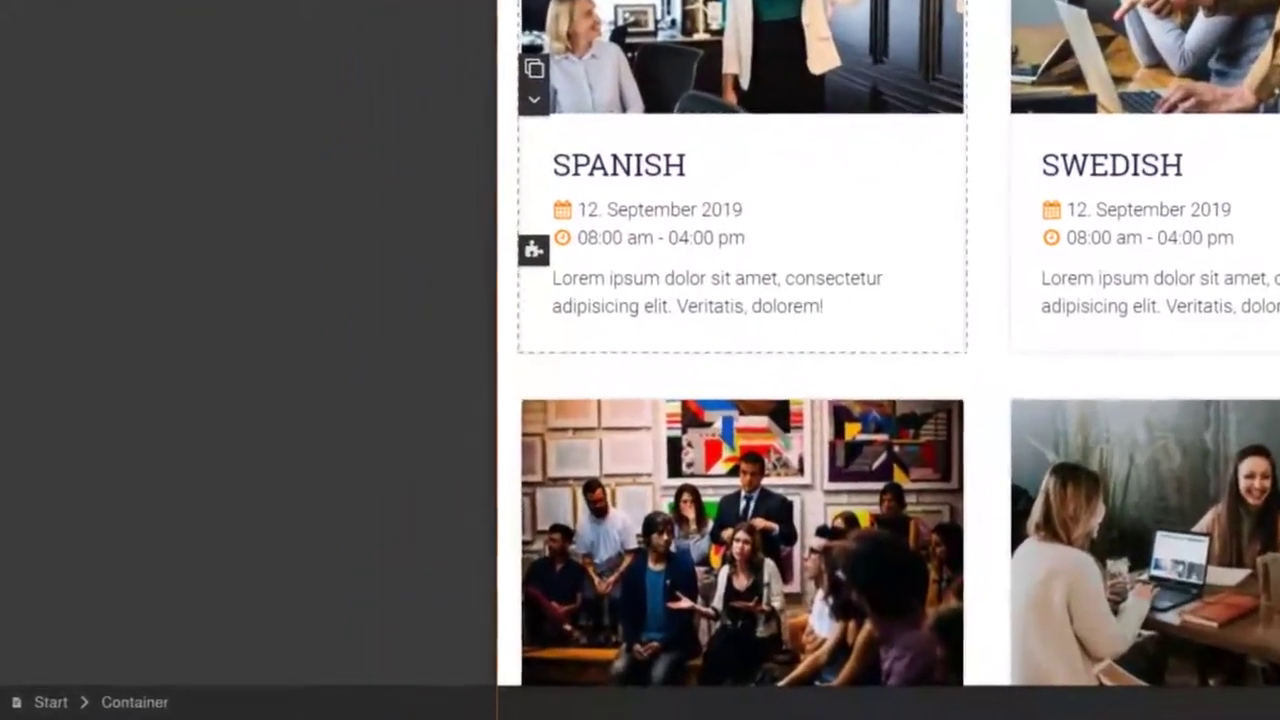
pyautogui.doubleClick(146, 710)
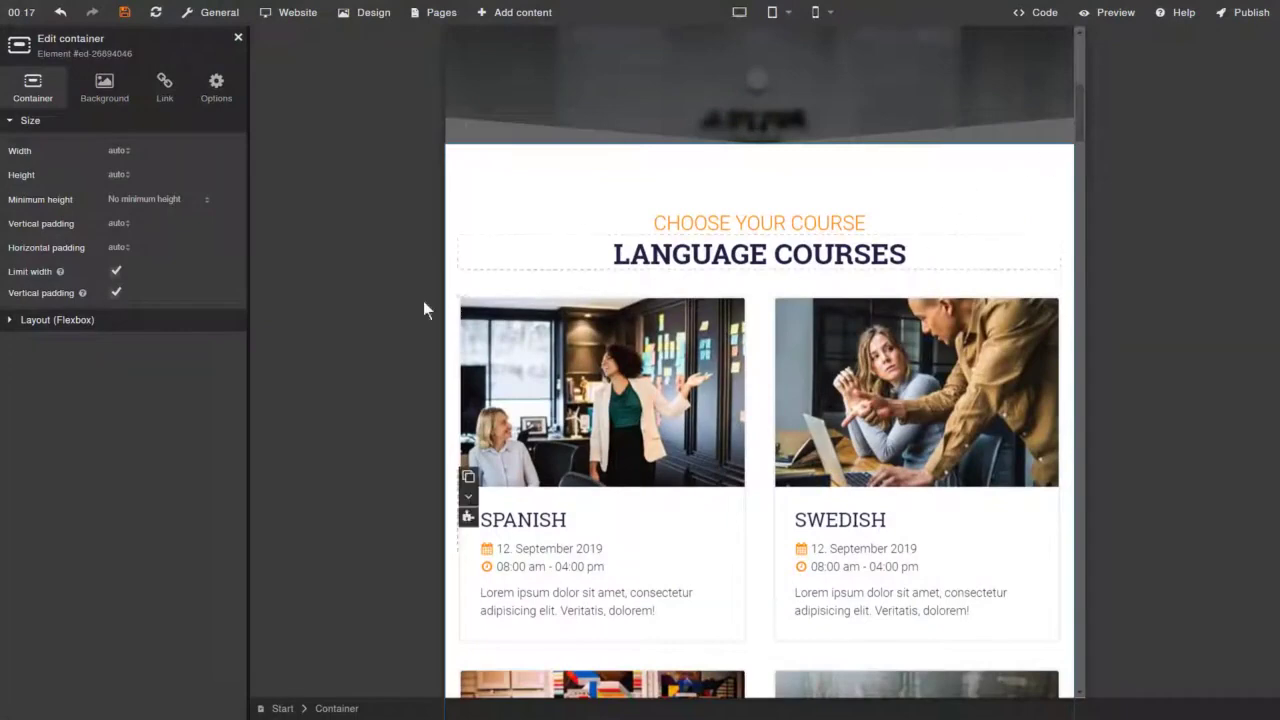
pyautogui.click(116, 294)
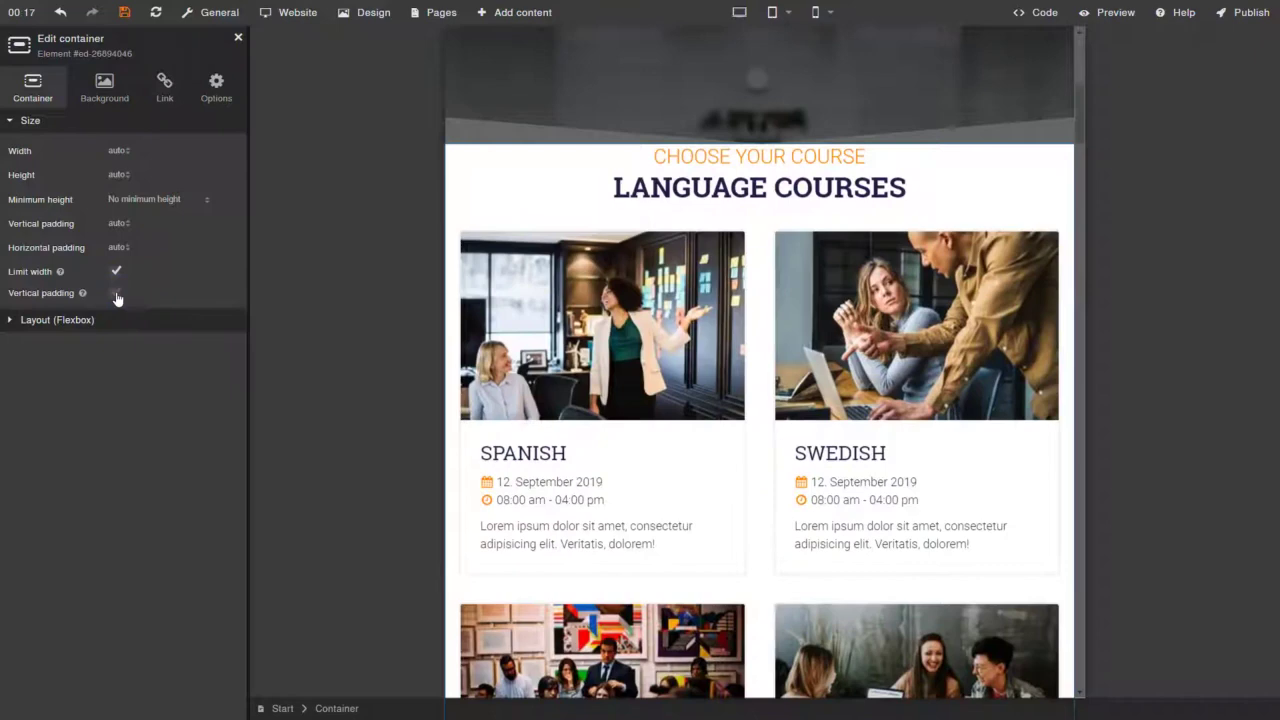
pyautogui.click(117, 296)
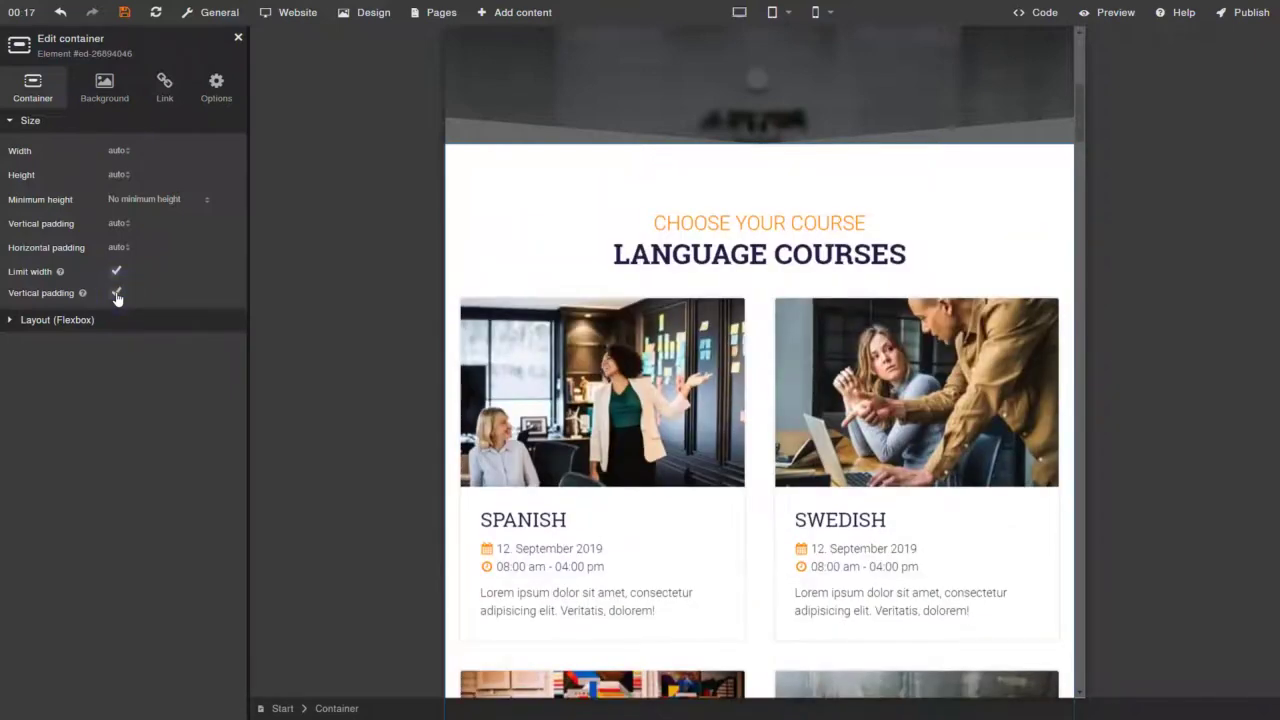
# Examine the theme's layout settings for container width, spacer, vertical padding per device and breakpoints
pyautogui.click(352, 12)
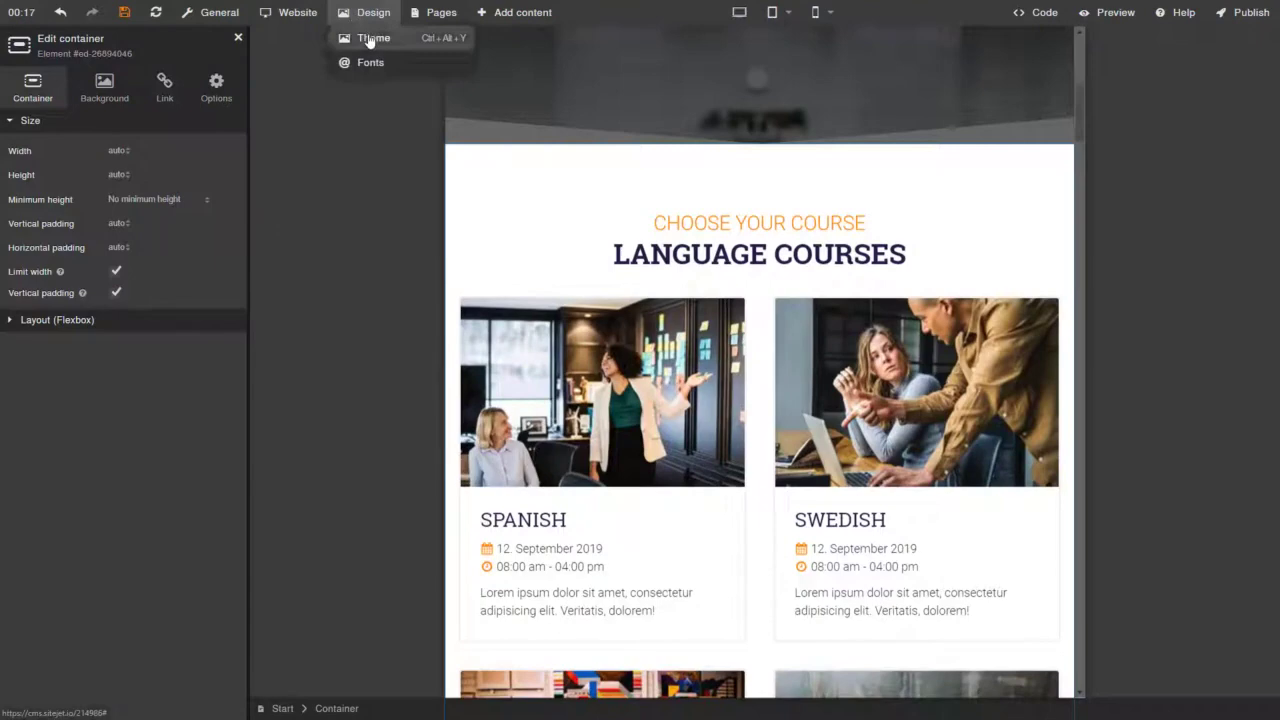
pyautogui.click(371, 39)
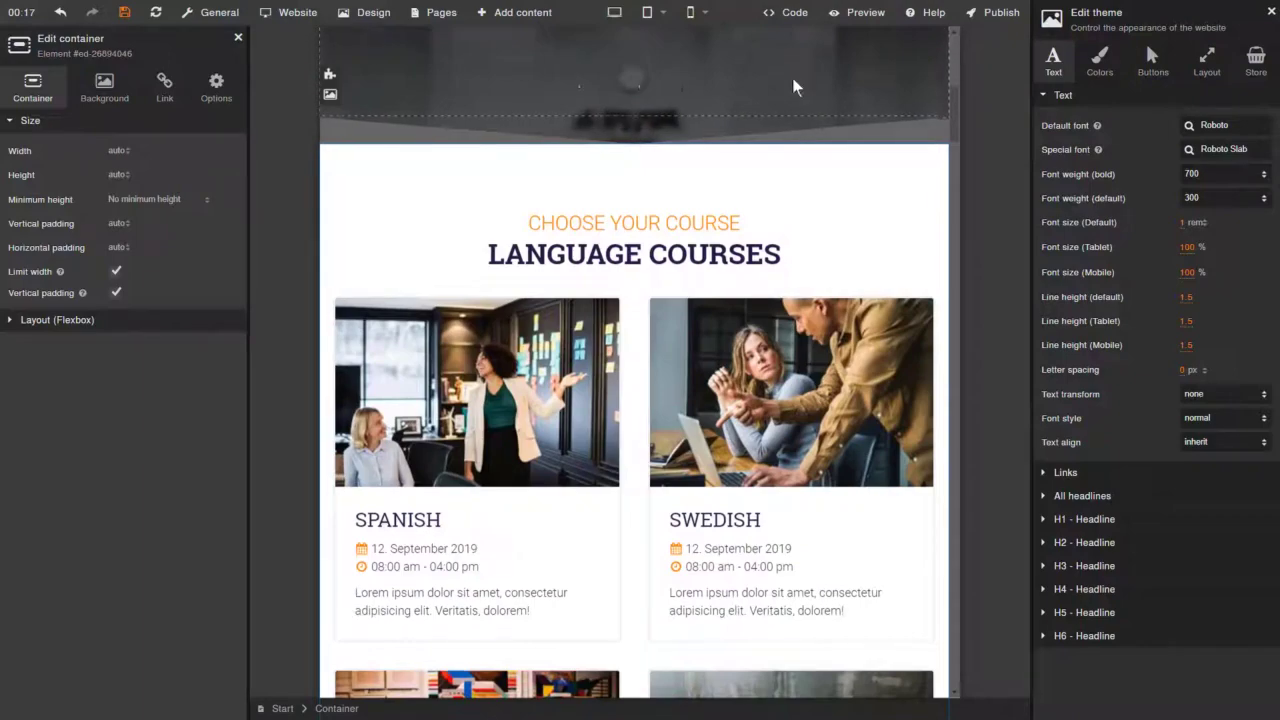
pyautogui.click(1206, 58)
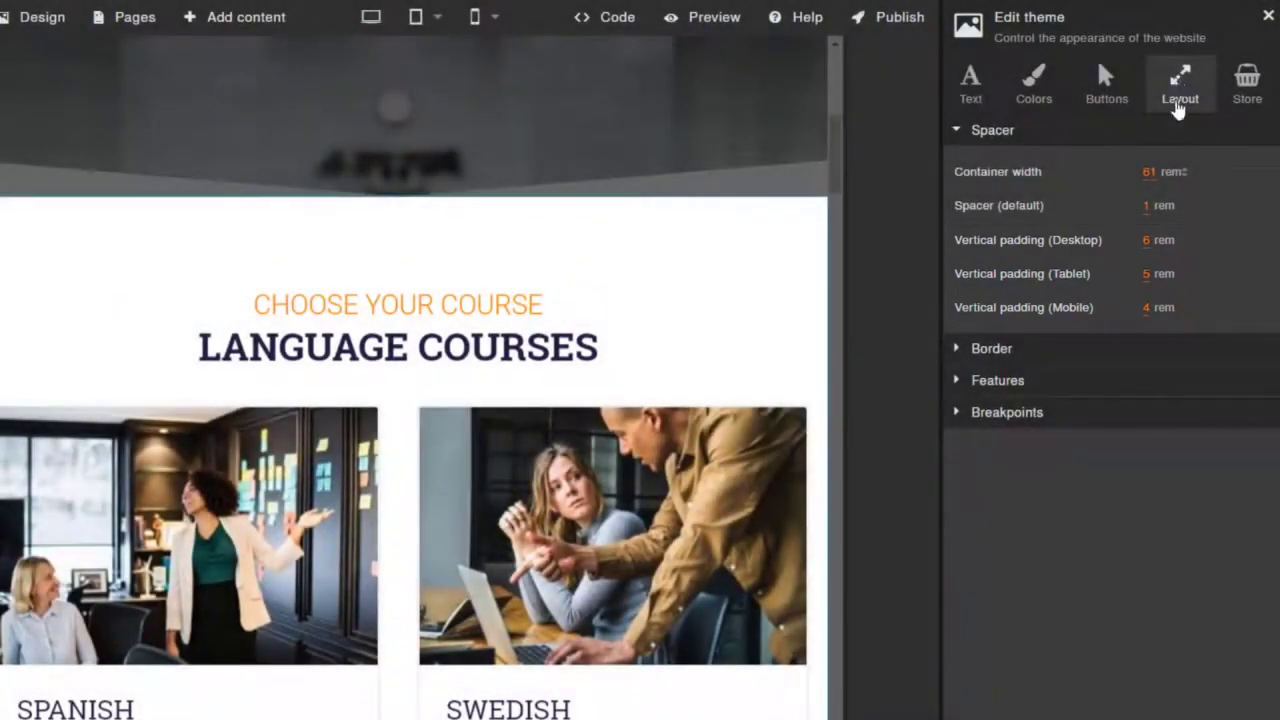
pyautogui.click(1078, 414)
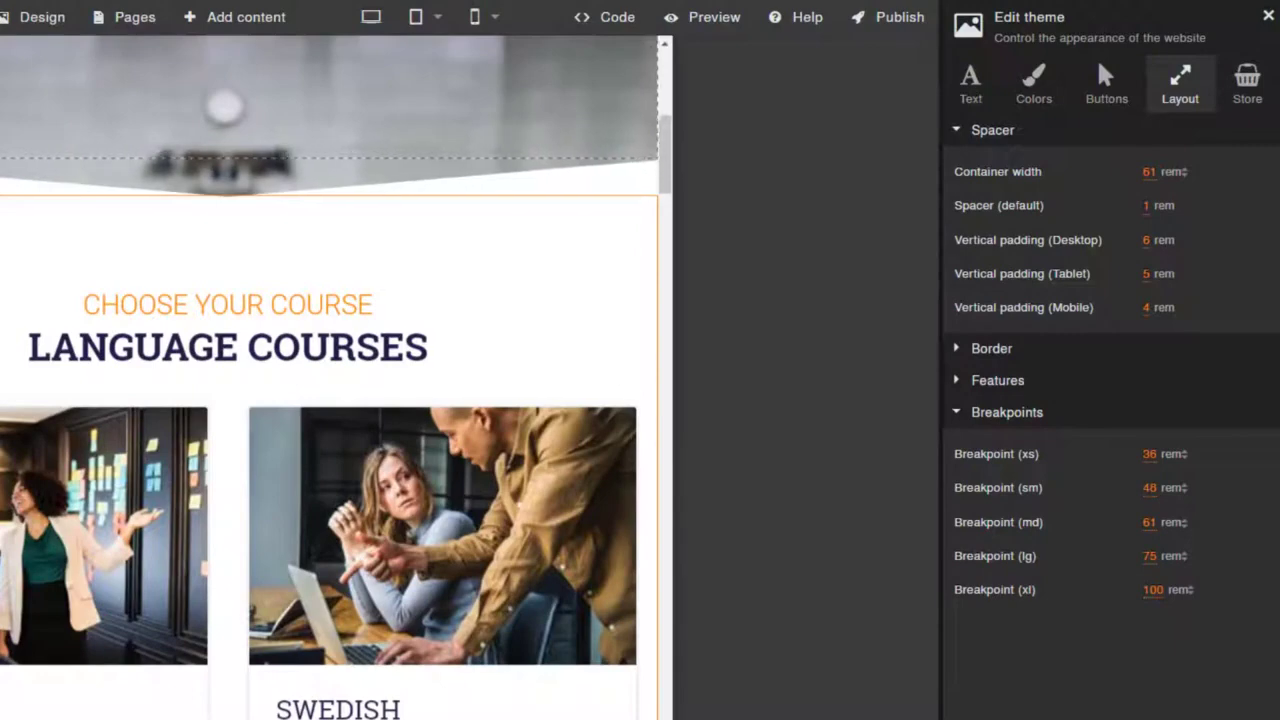
# Examine the theme's text settings and the H1 headline font sizes for default, tablet and mobile, and close the theme settings
pyautogui.click(972, 86)
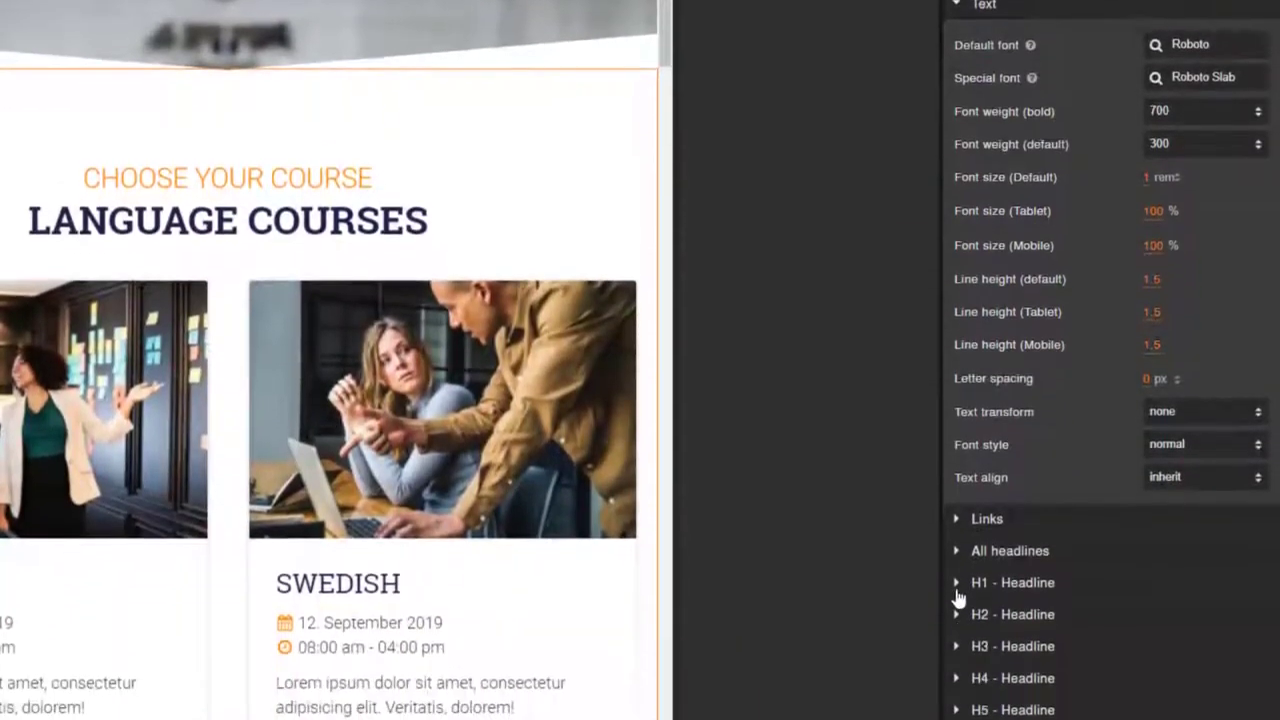
pyautogui.click(956, 593)
pyautogui.scroll(-3, 950, 440)
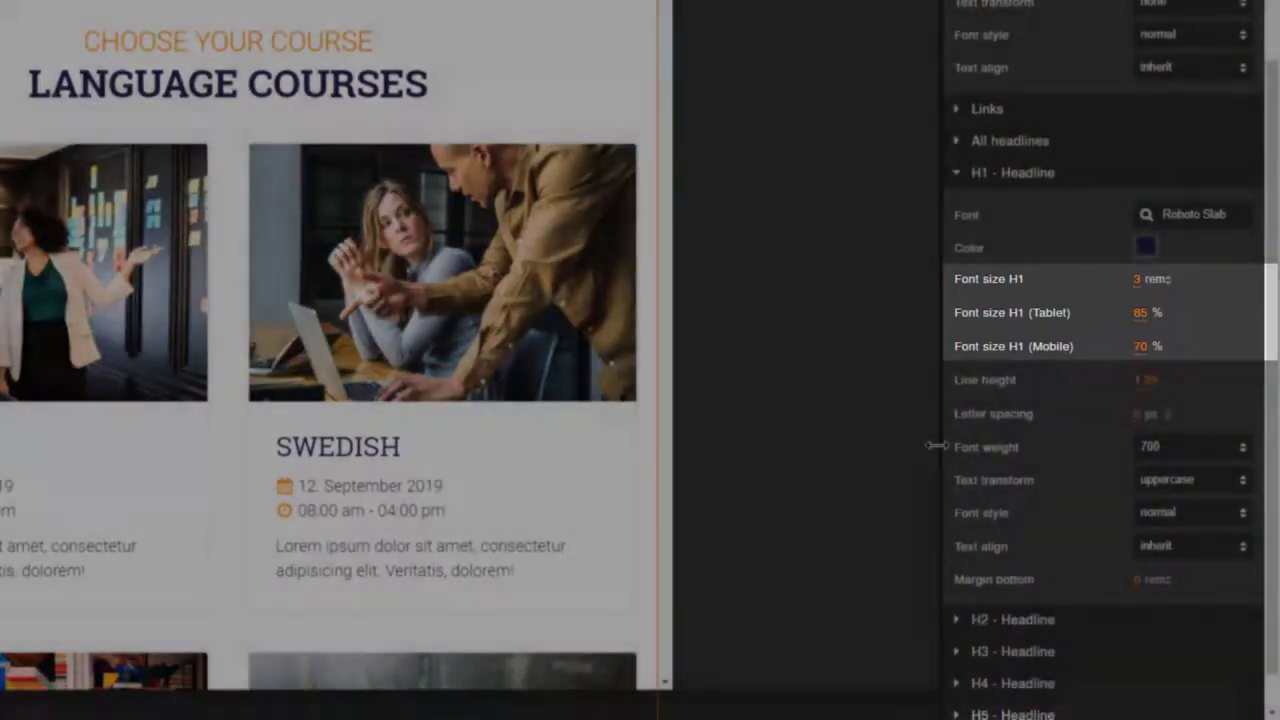
pyautogui.scroll(-2, 330, 400)
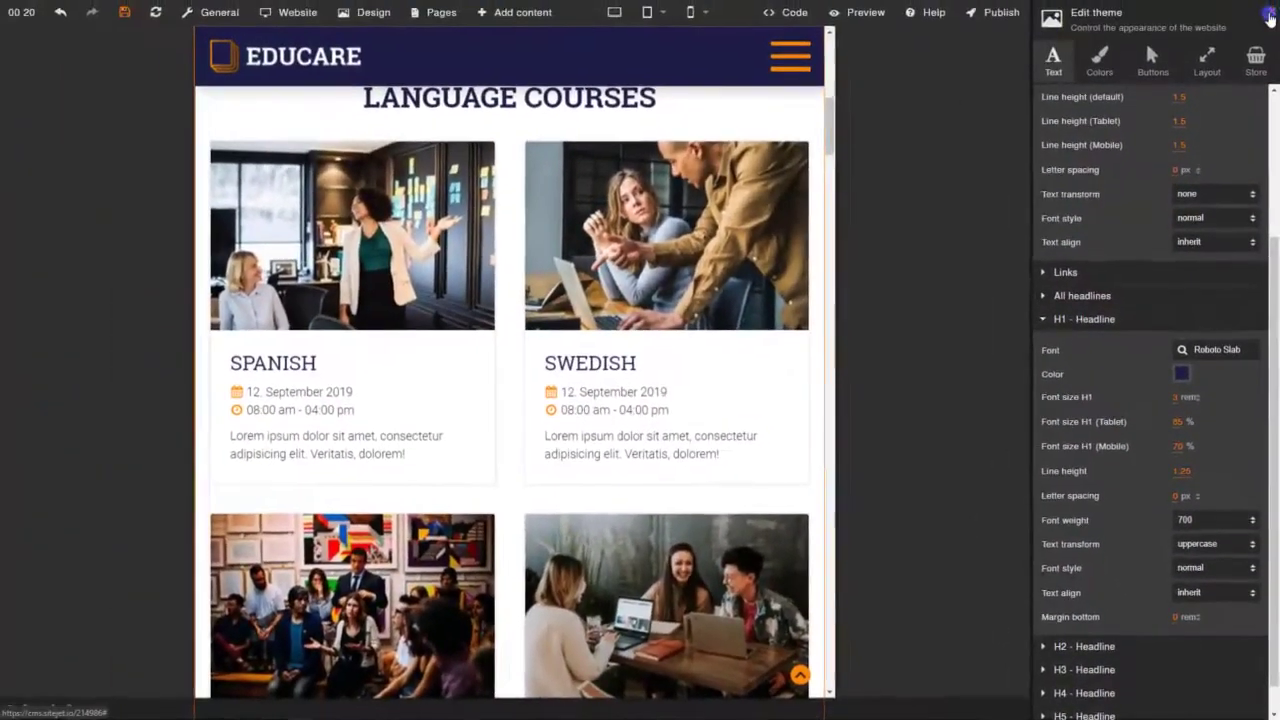
pyautogui.click(1271, 12)
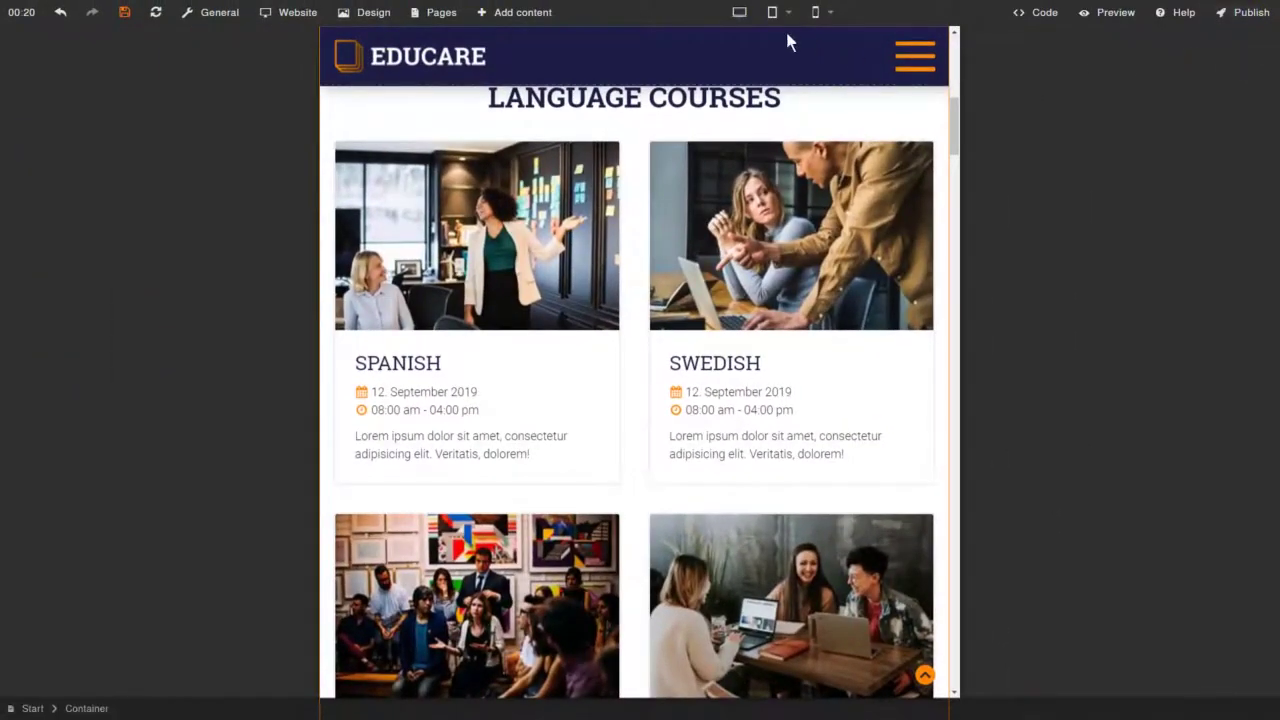
# In the desktop view, open the preset's image settings for the photo in the multilingual translation services section
pyautogui.click(739, 12)
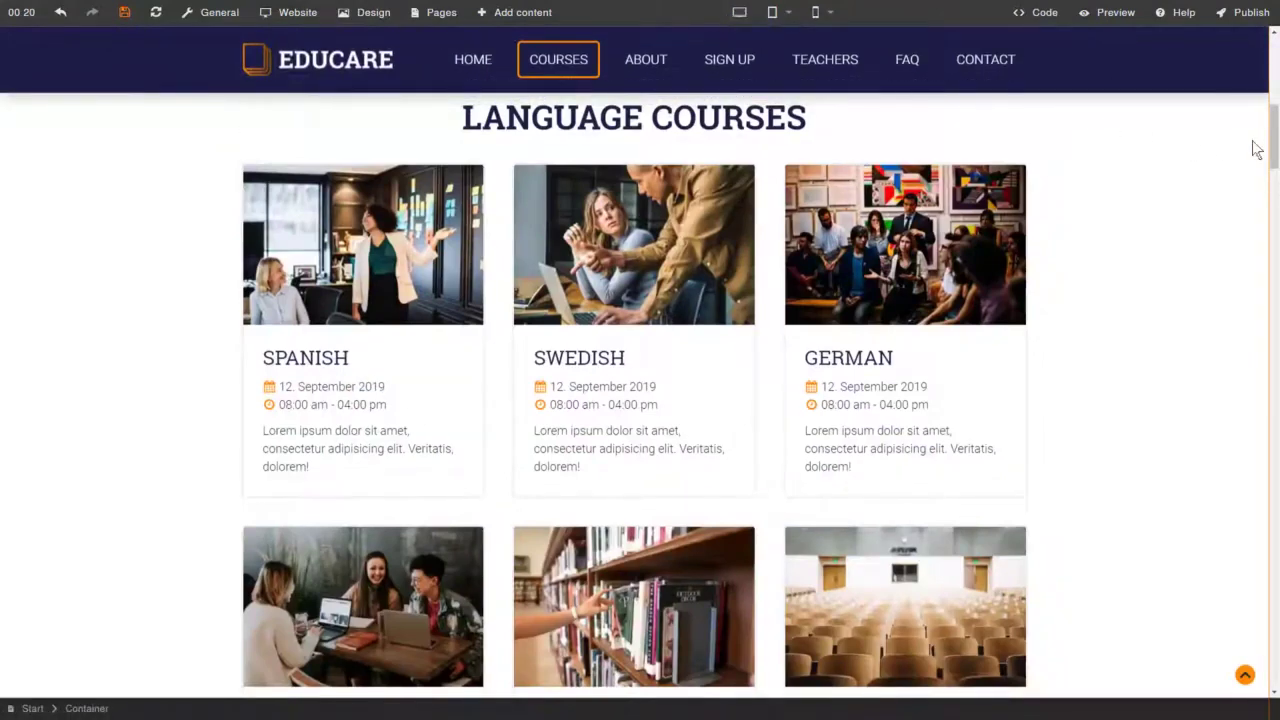
pyautogui.moveTo(1274, 142); pyautogui.dragTo(1272, 222)
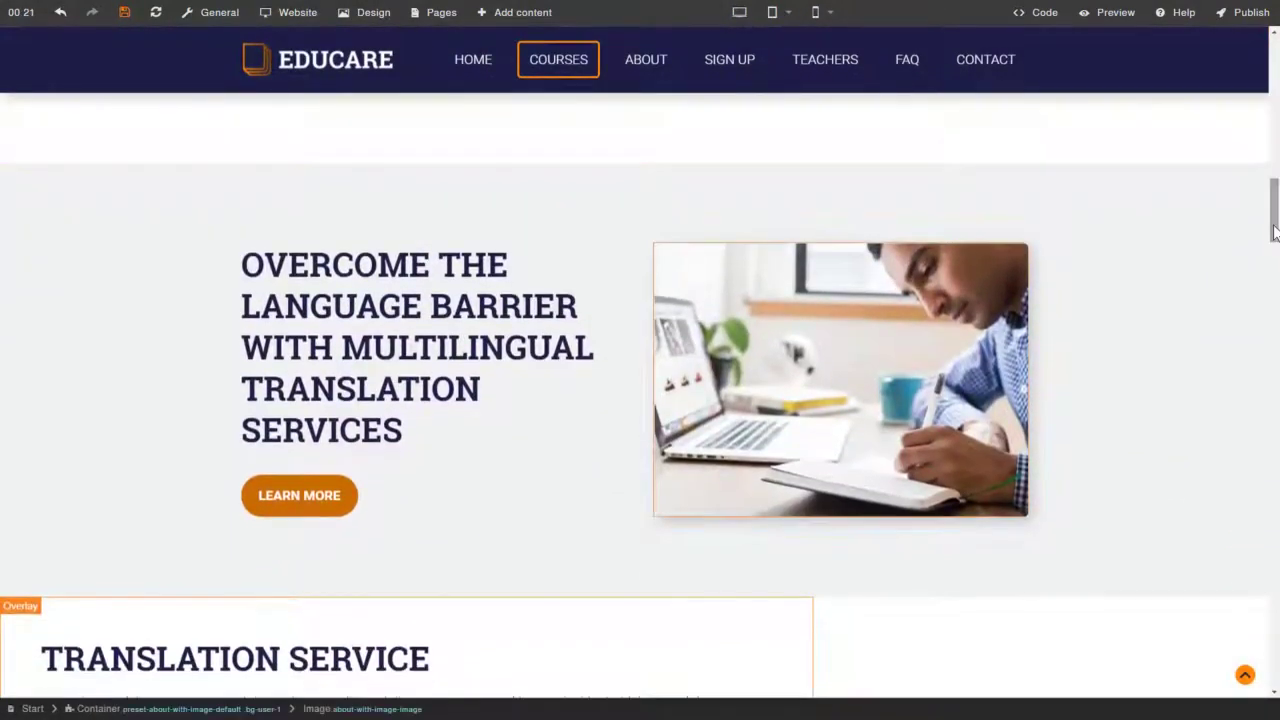
pyautogui.click(826, 409)
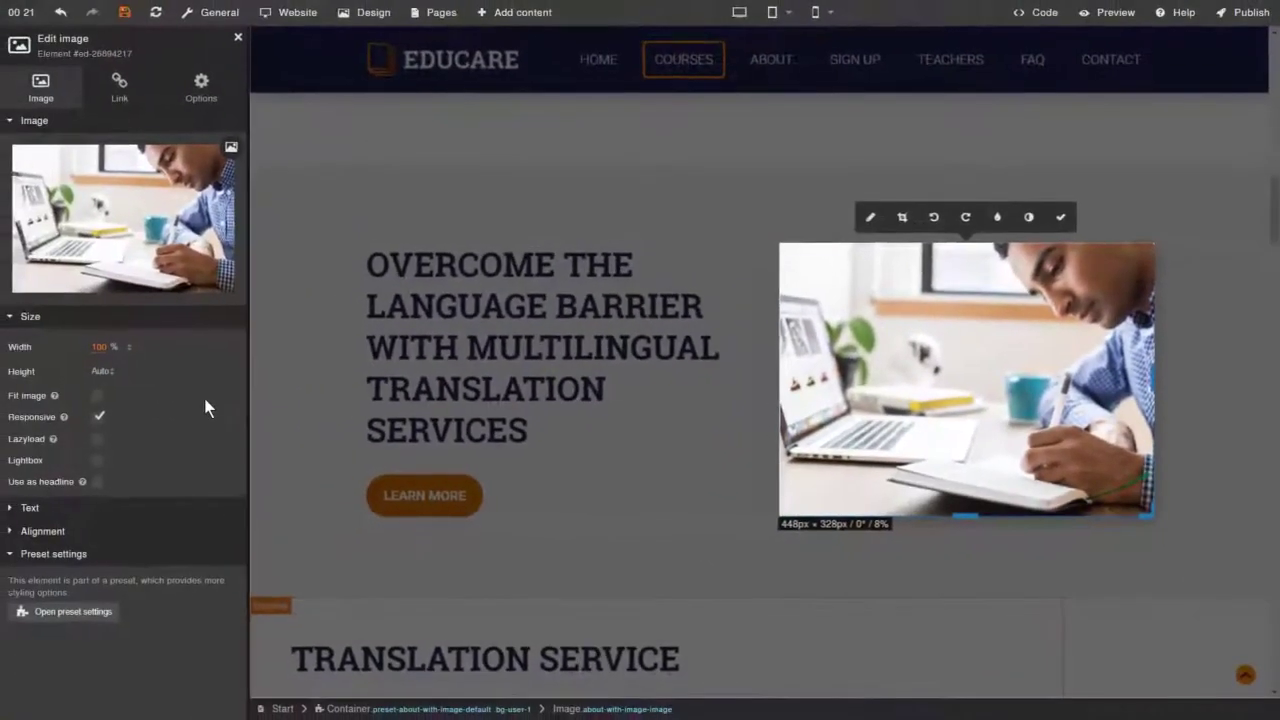
pyautogui.click(97, 615)
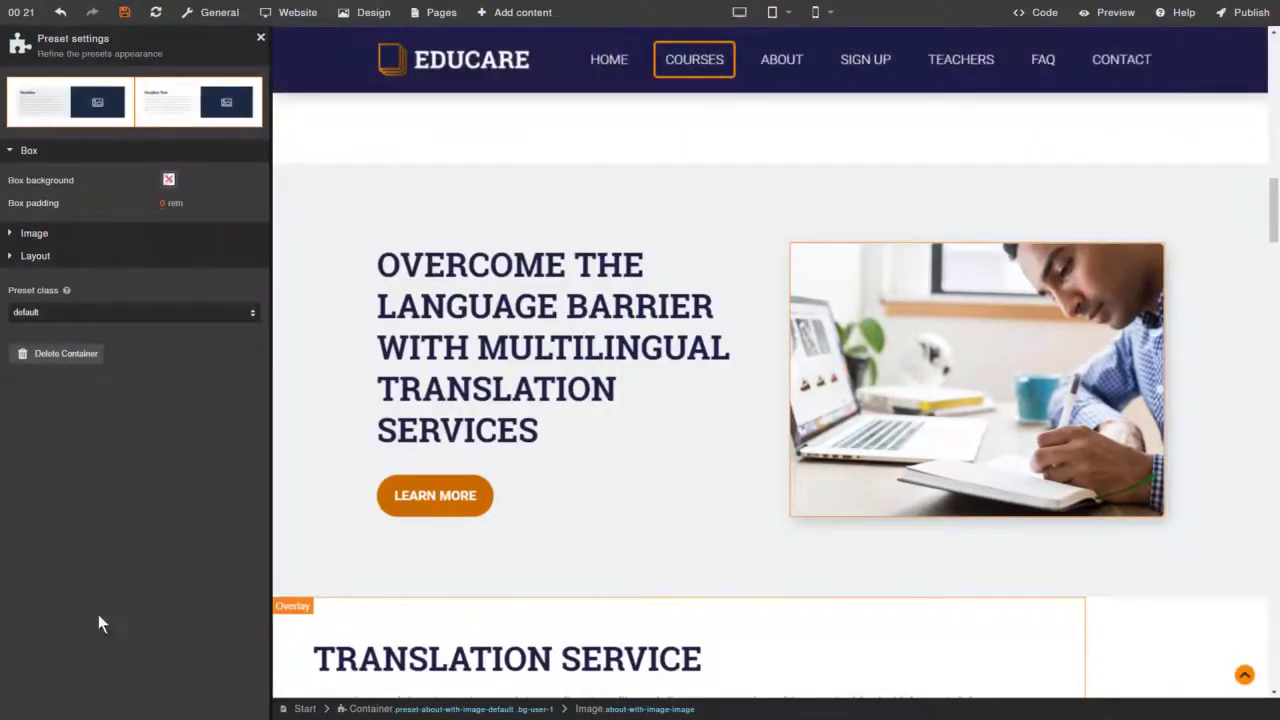
pyautogui.click(36, 234)
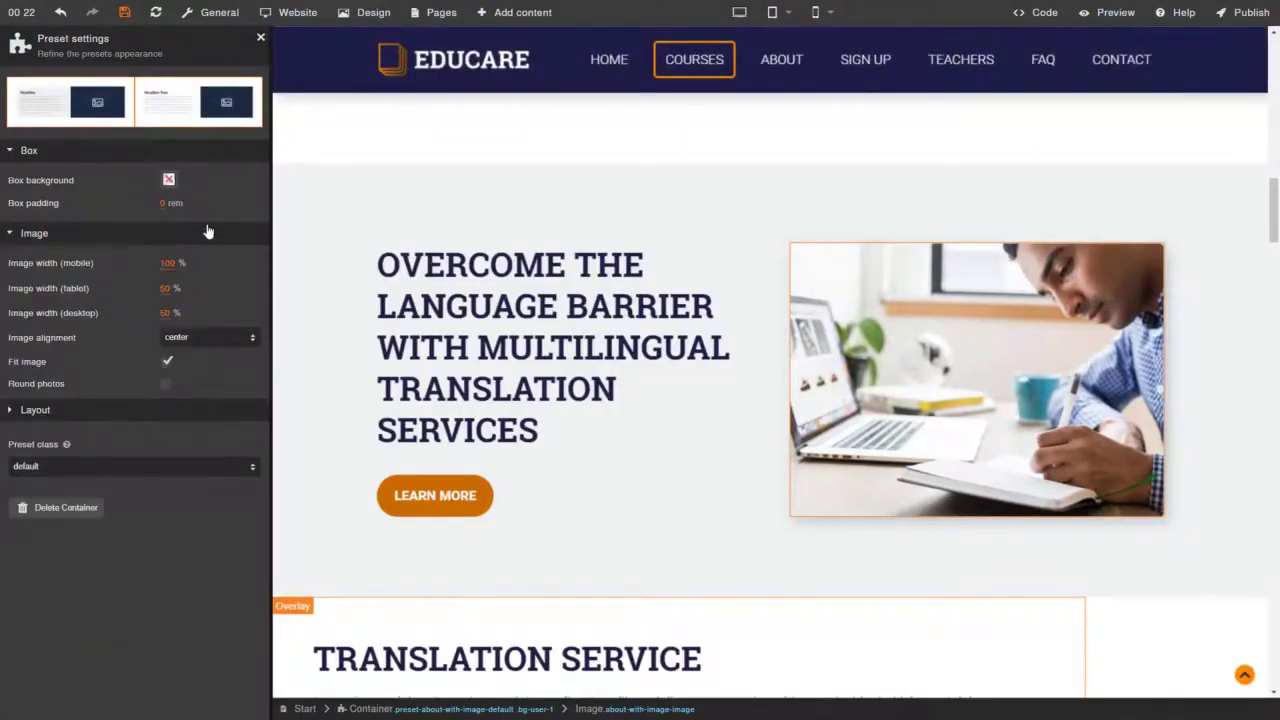
# Compare the translation services section in the tablet and phone views, and set its preset's tablet image width to 40 %
pyautogui.click(772, 14)
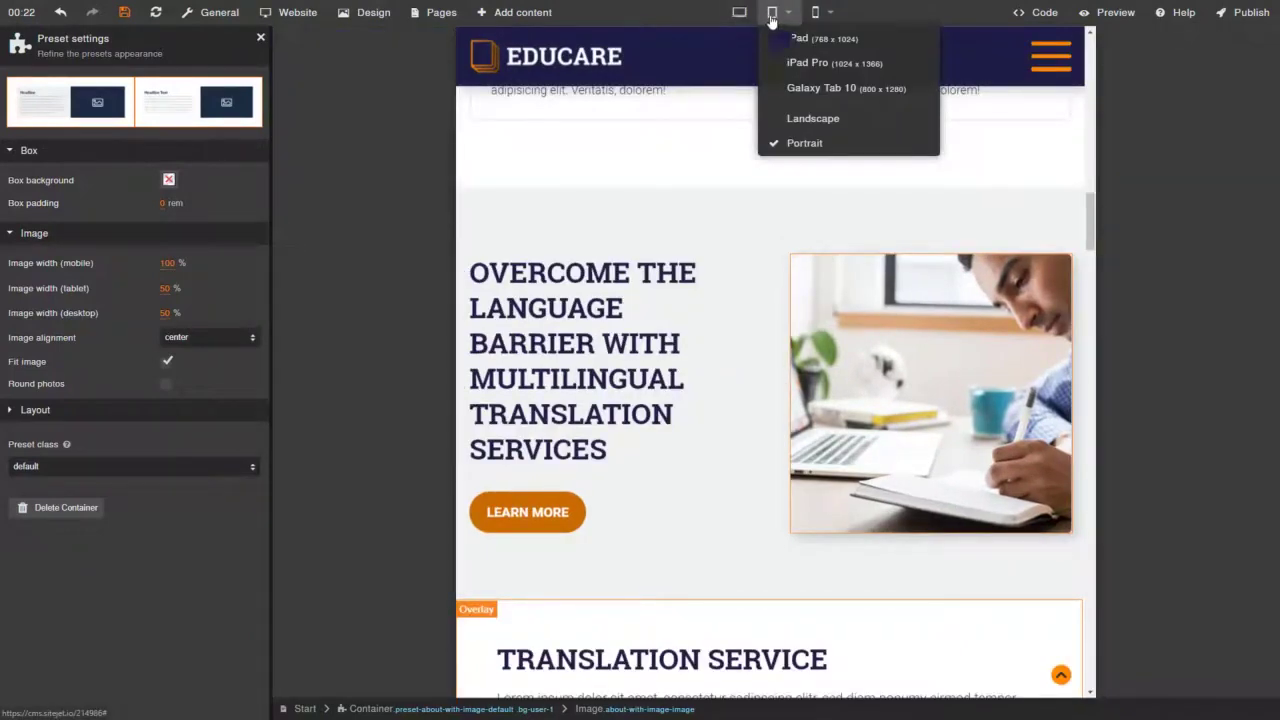
pyautogui.click(820, 19)
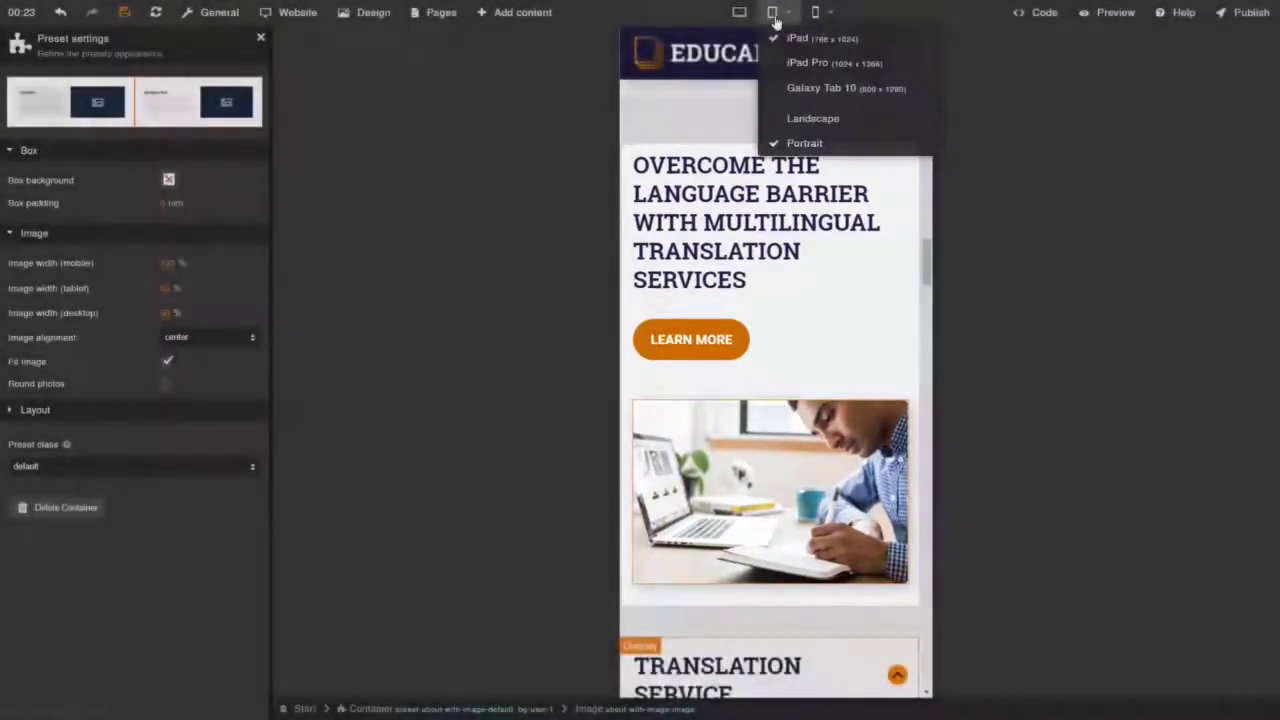
pyautogui.click(772, 12)
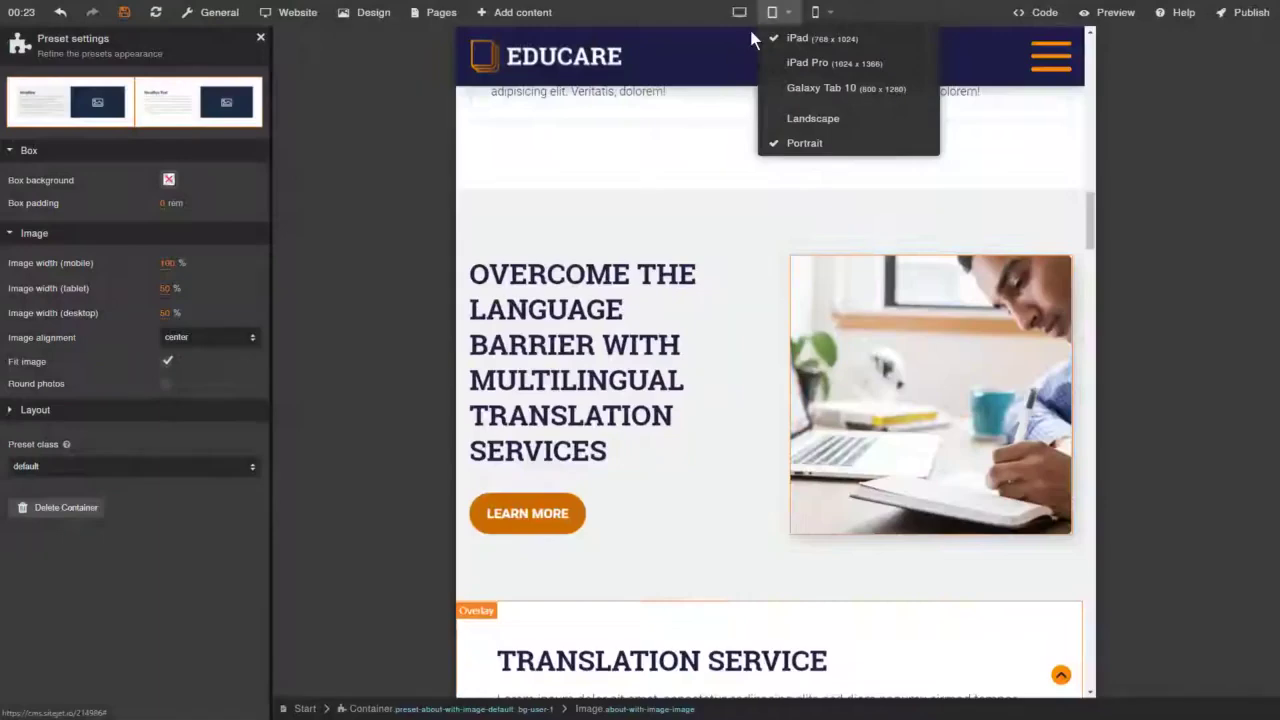
pyautogui.click(166, 289)
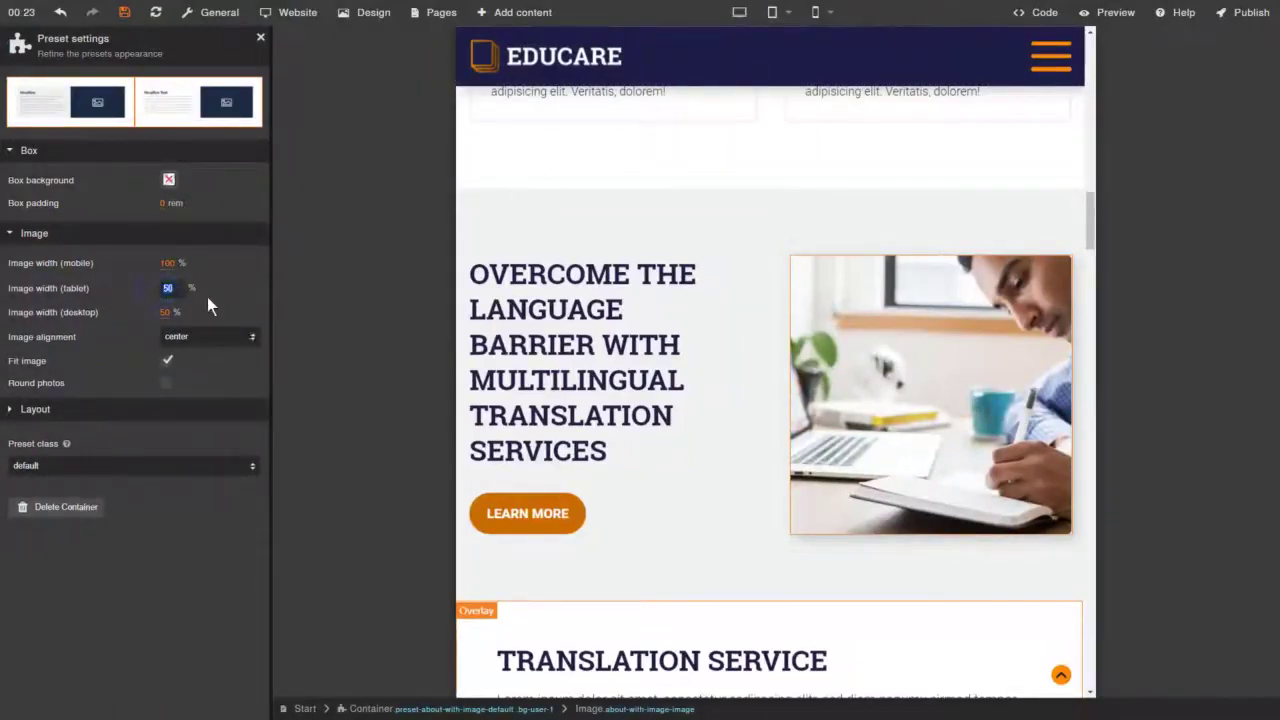
pyautogui.write('40')
pyautogui.press('Return')
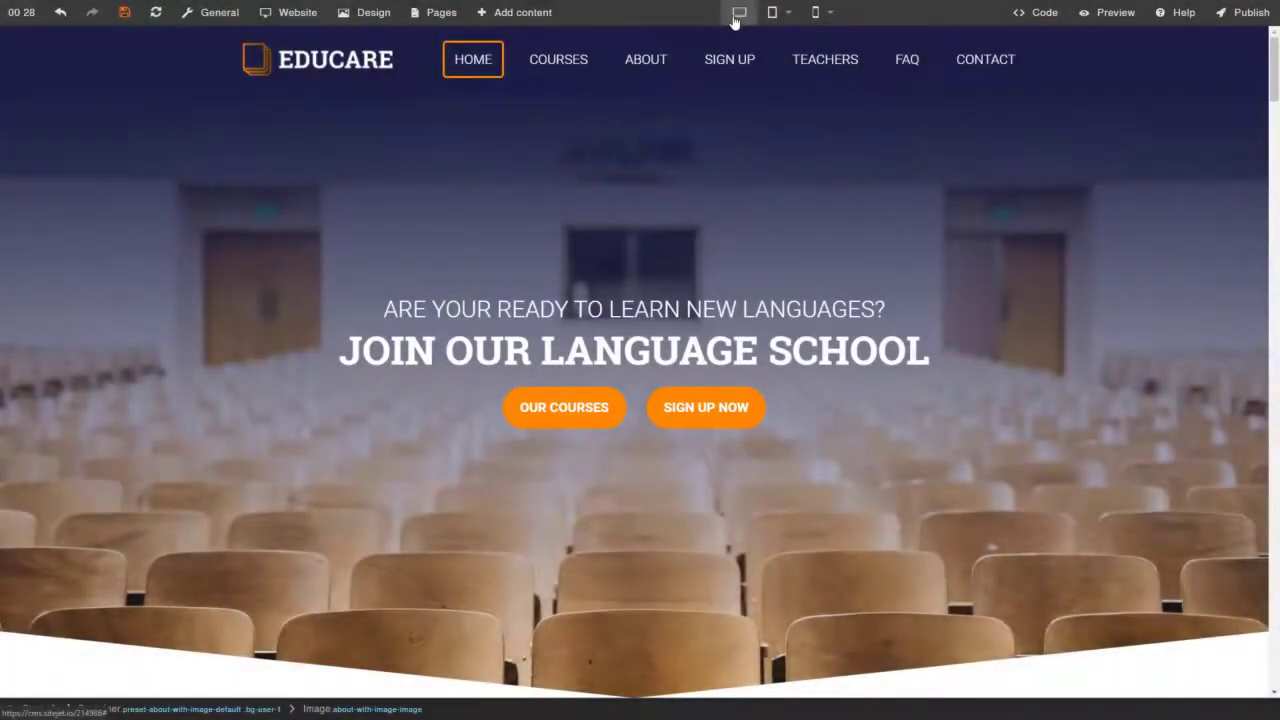
# In the phone view, hide the header's Our Courses button on smartphones
pyautogui.click(815, 13)
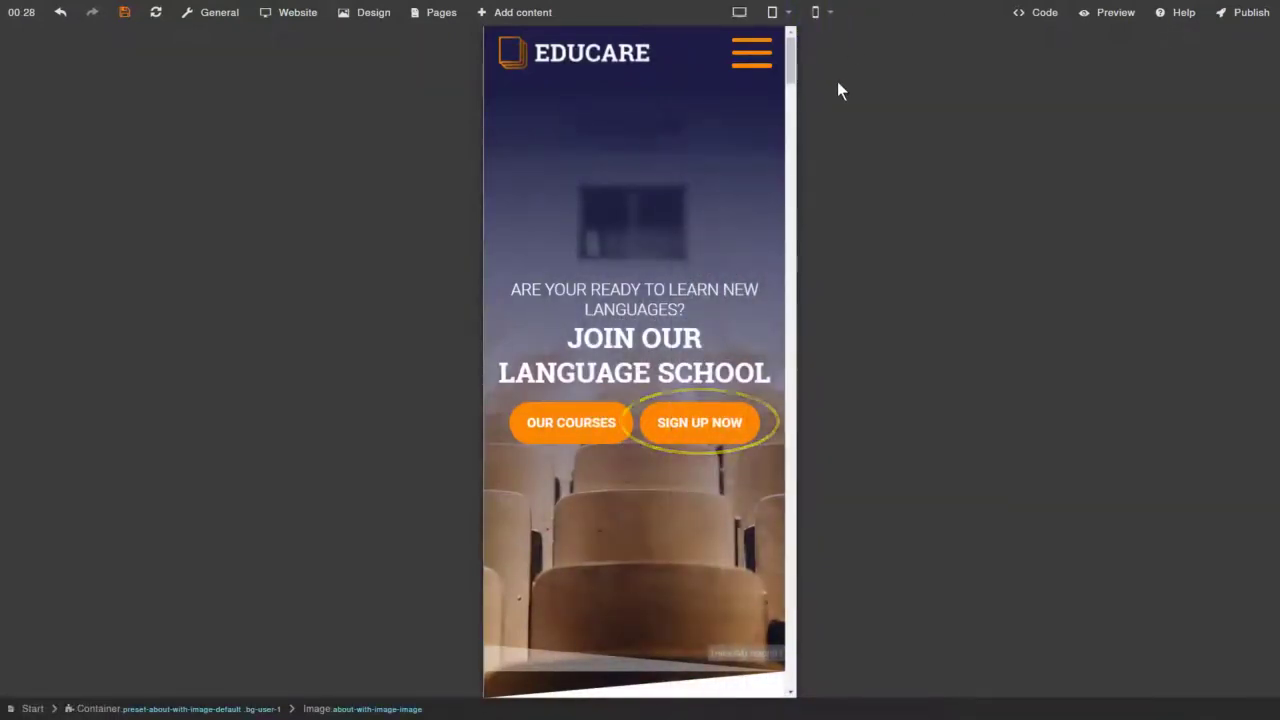
pyautogui.click(591, 423)
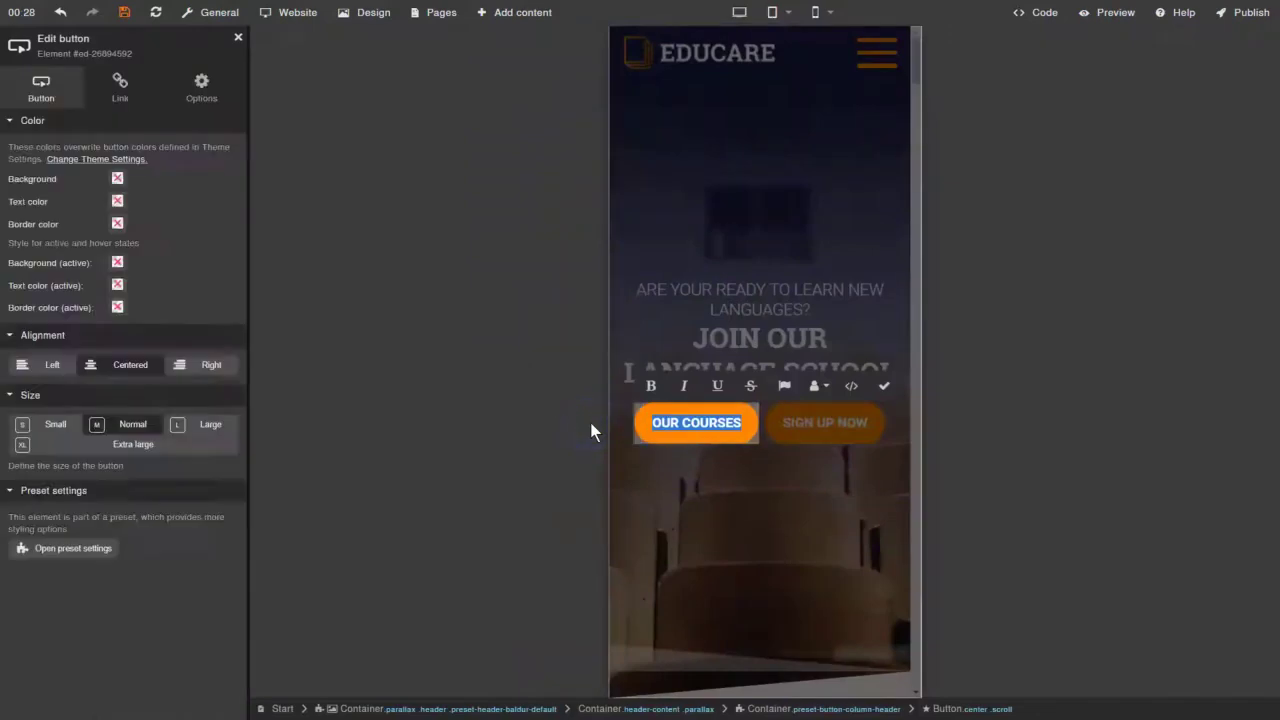
pyautogui.click(203, 88)
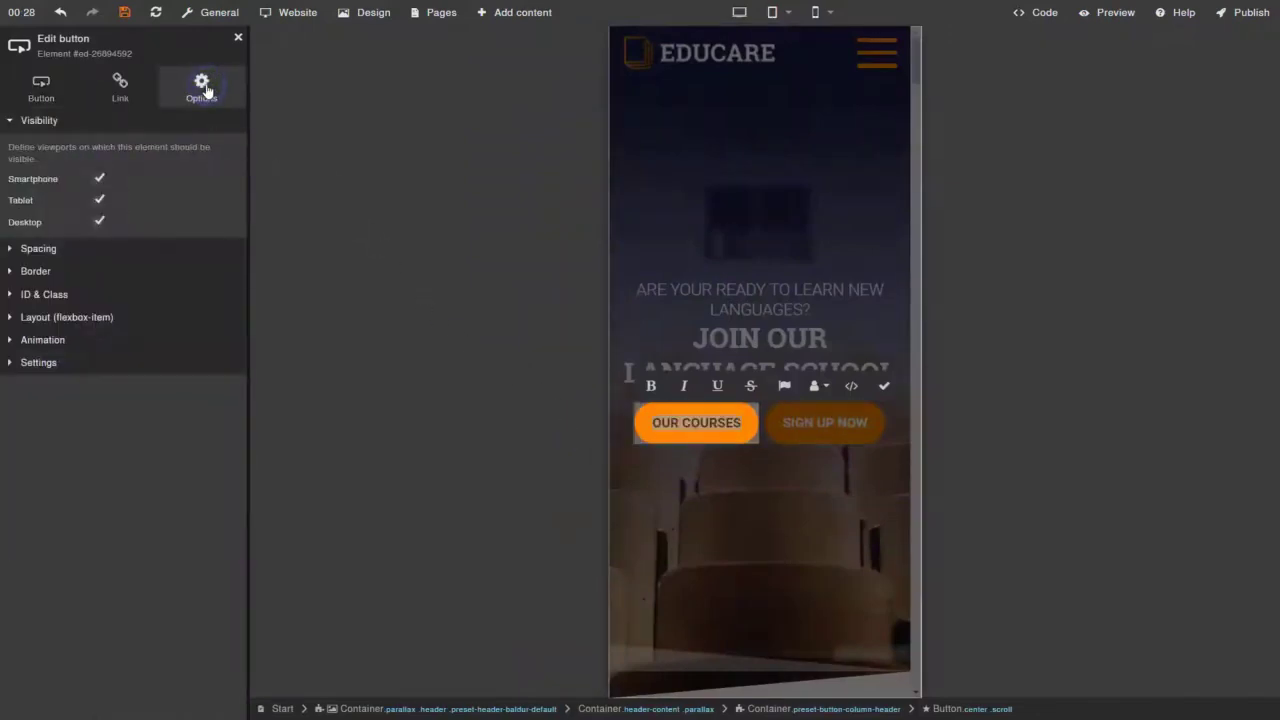
pyautogui.click(97, 184)
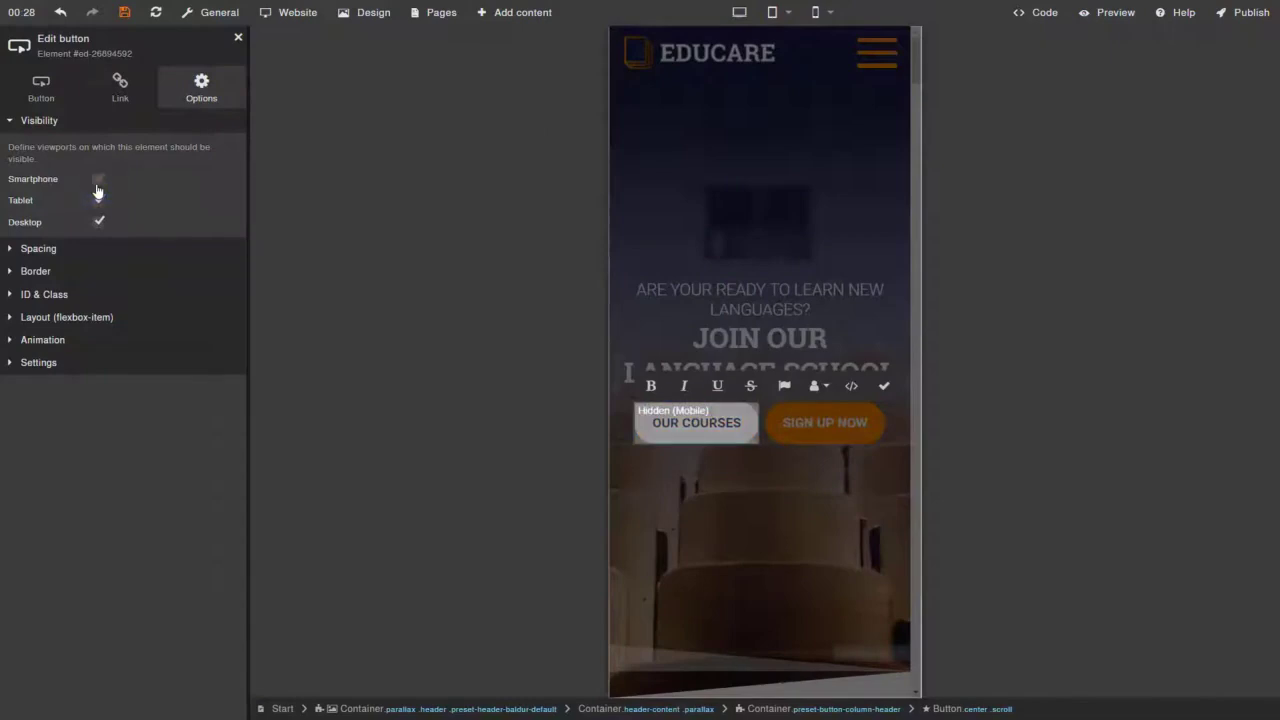
# Save the website and open it in presentation mode
pyautogui.click(124, 13)
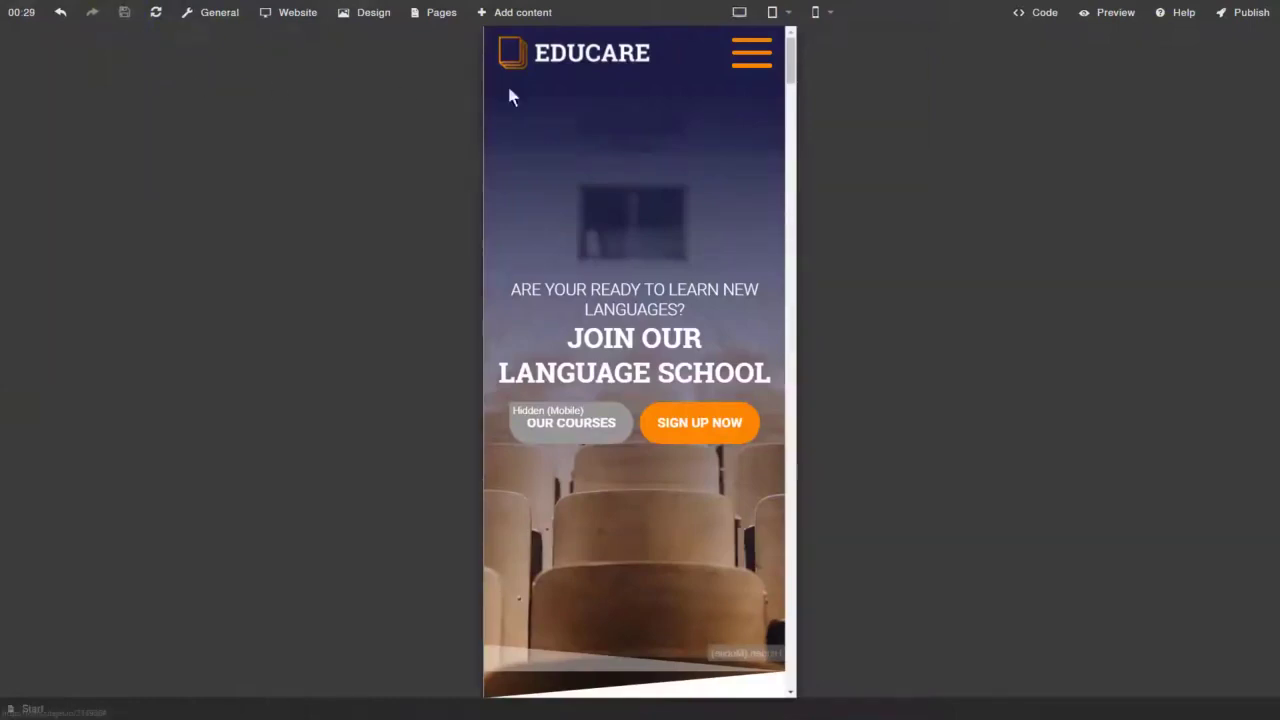
pyautogui.moveTo(1094, 18)
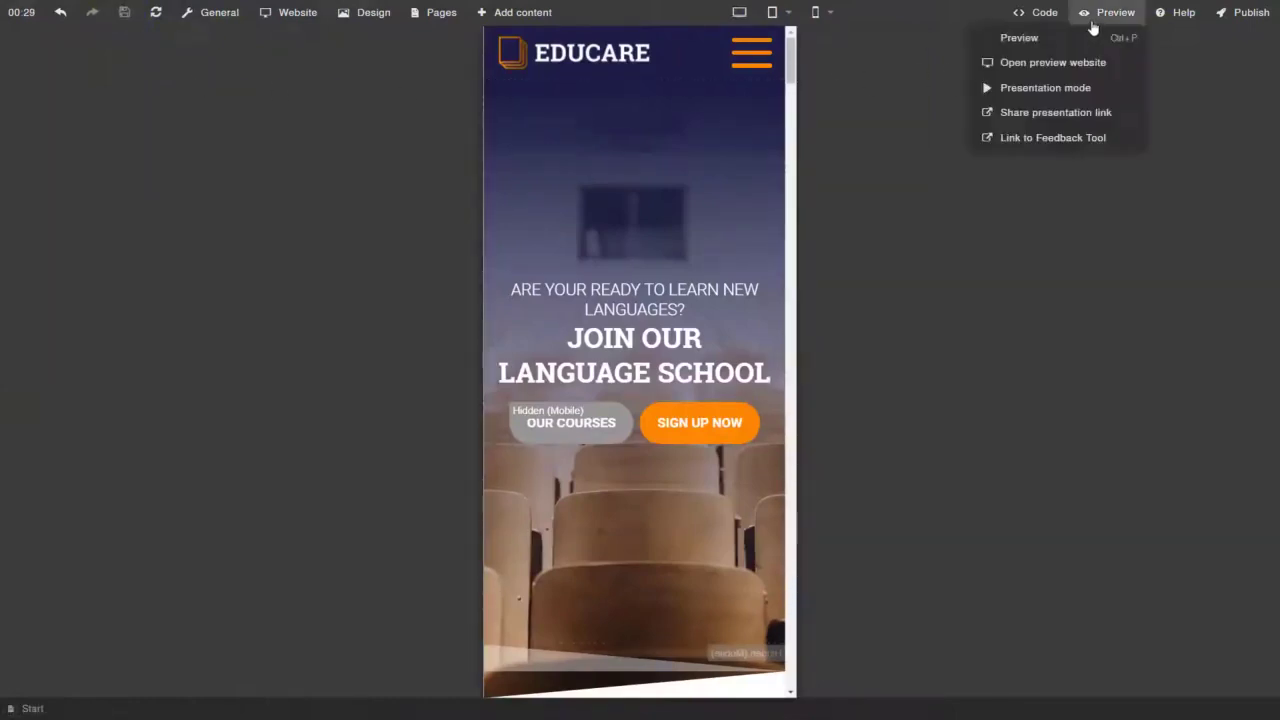
pyautogui.click(1084, 92)
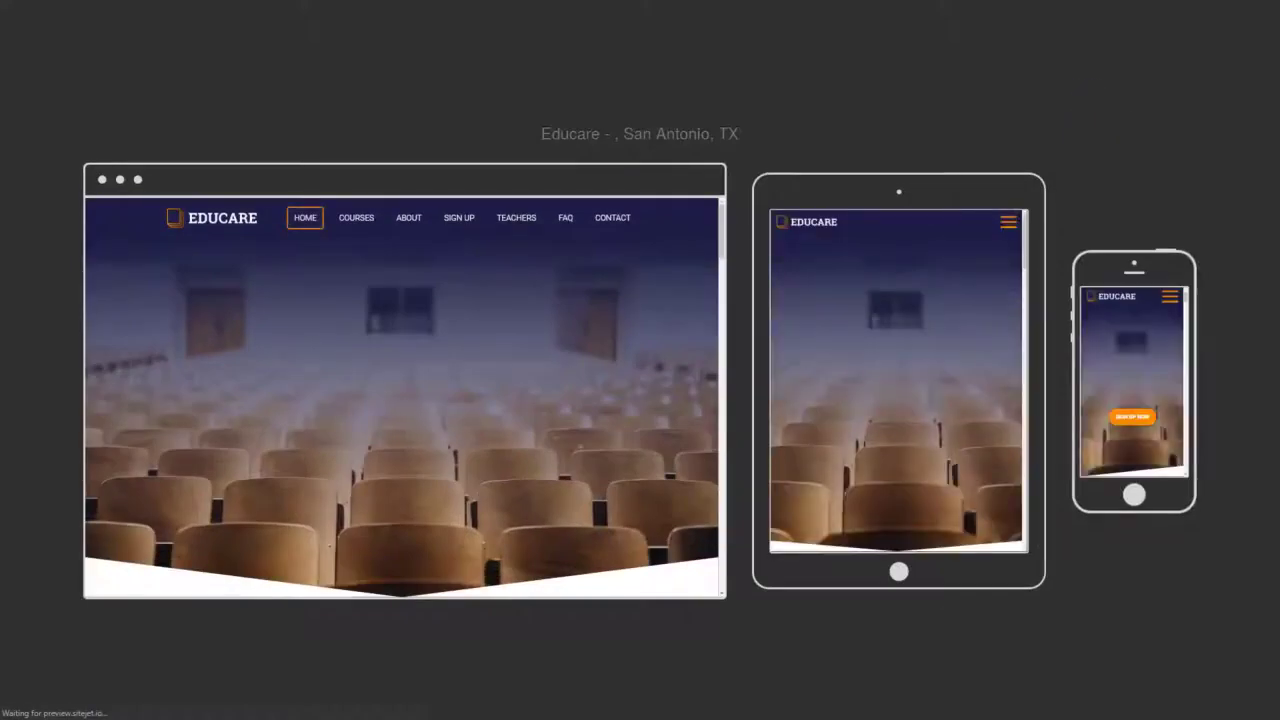